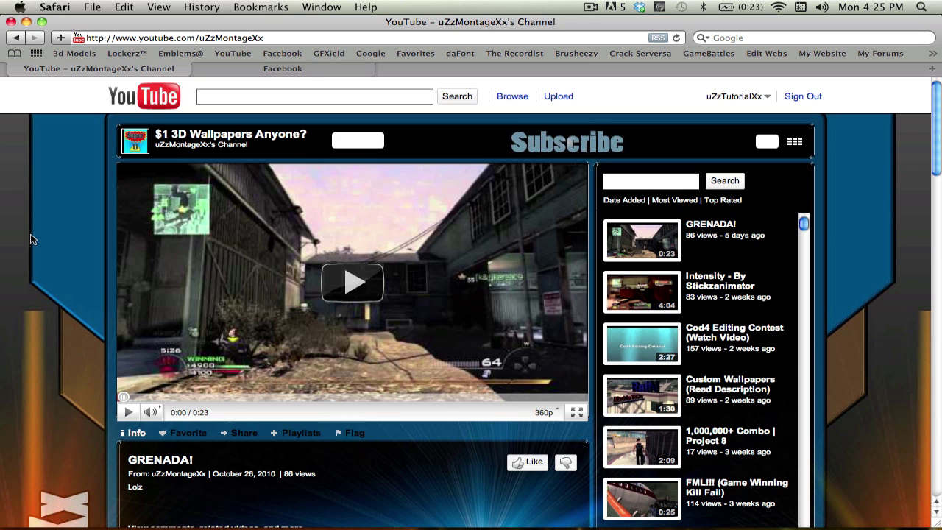
Step: Examine the custom background design around the modules of the finished YouTube channel page
scroll(31, 239, "down", 2)
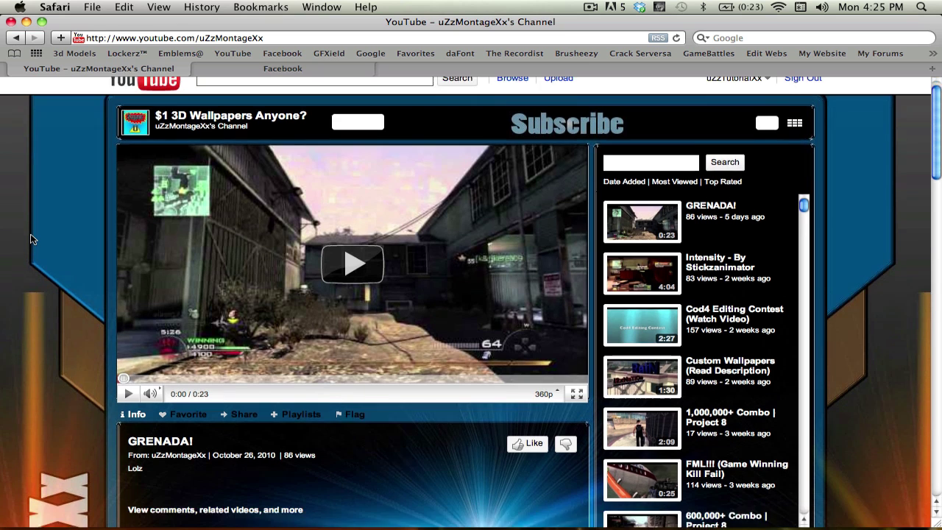
scroll(32, 238, "up", 2)
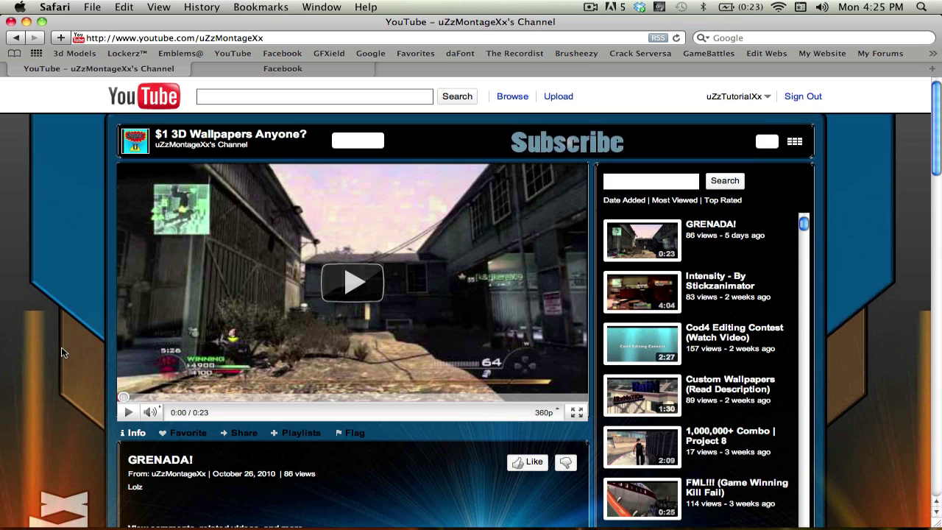
scroll(61, 347, "down", 5)
scroll(61, 347, "up", 5)
scroll(87, 304, "down", 10)
scroll(87, 304, "up", 10)
Step: Switch to Photoshop and look over the module layout of the channel template
key("ctrl+Right")
key("ctrl+Right")
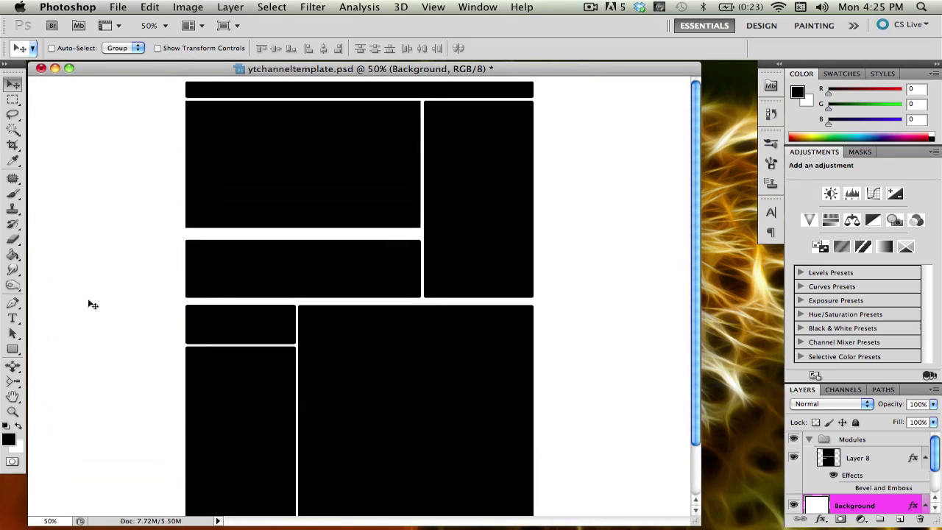
key("super+z")
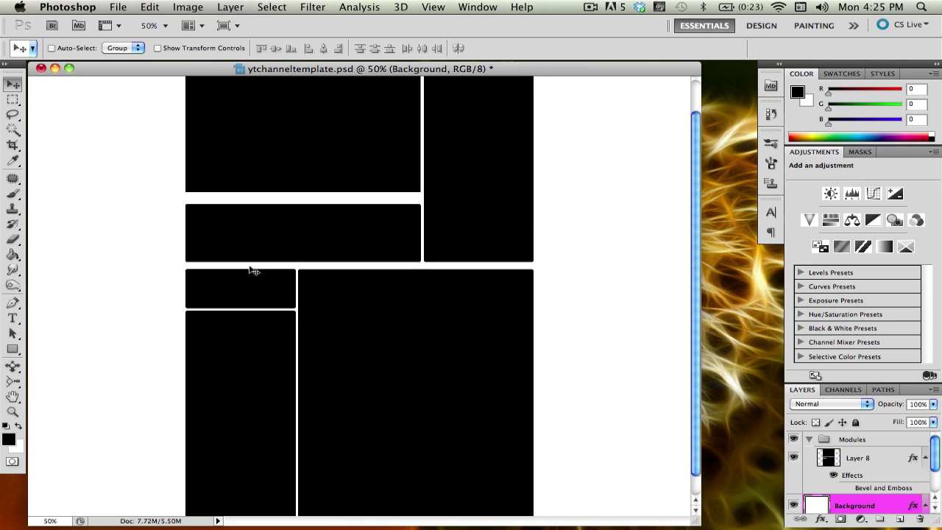
key("super+z")
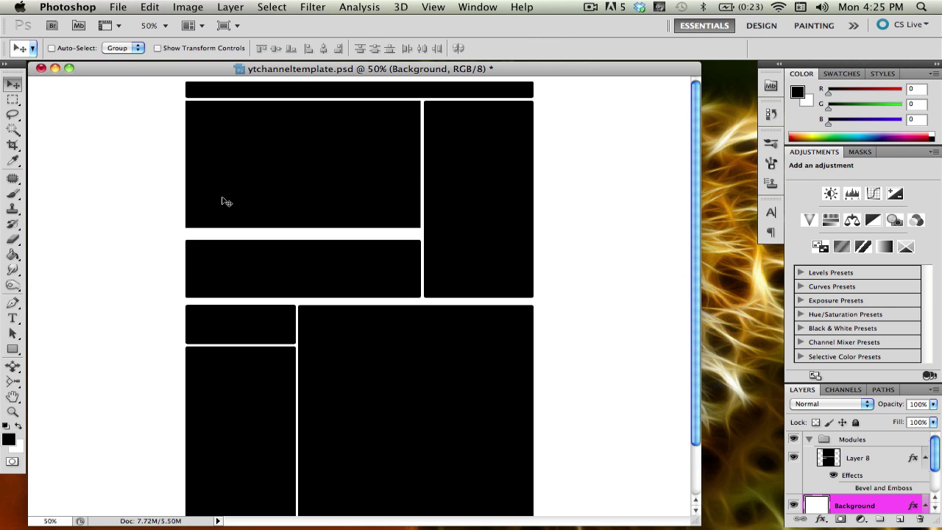
left_click(119, 6)
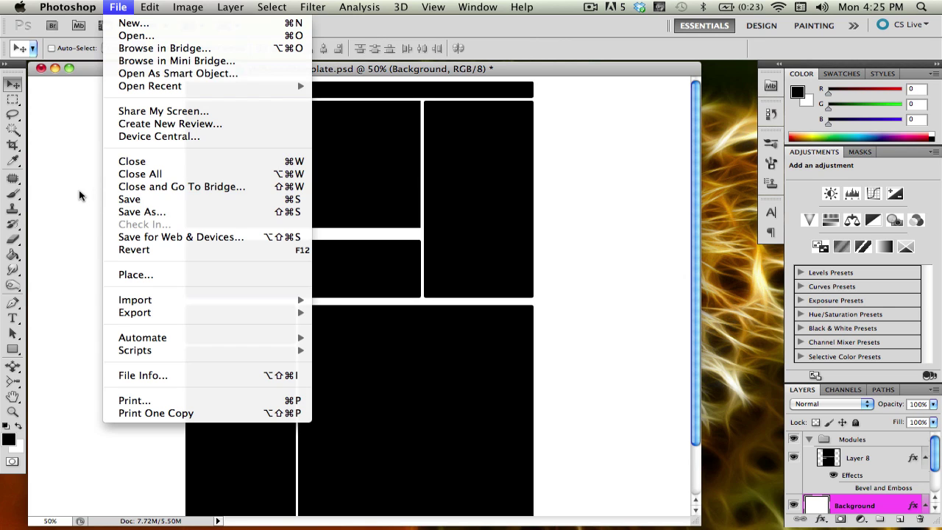
left_click(81, 195)
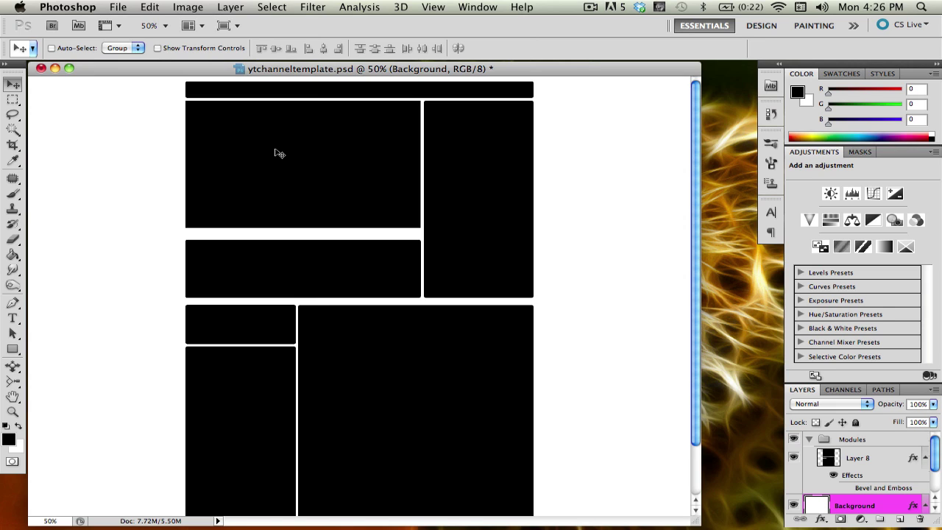
Step: Check the template's canvas size using pixels as the unit, without resizing the canvas
left_click(190, 7)
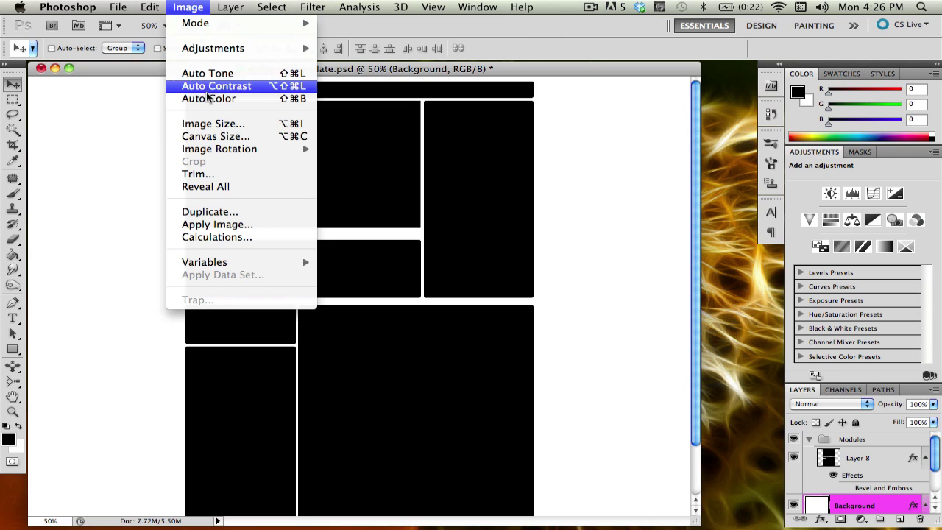
left_click(209, 136)
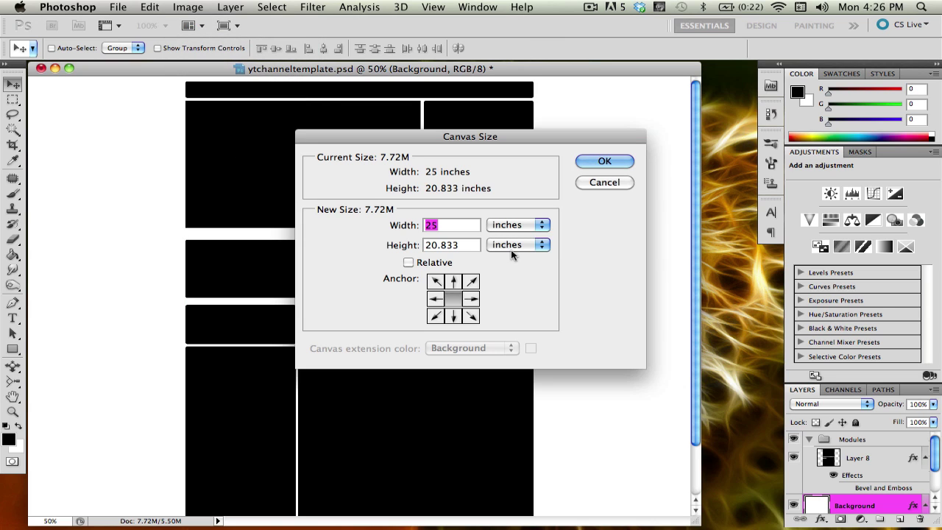
left_click(505, 231)
left_click(507, 213)
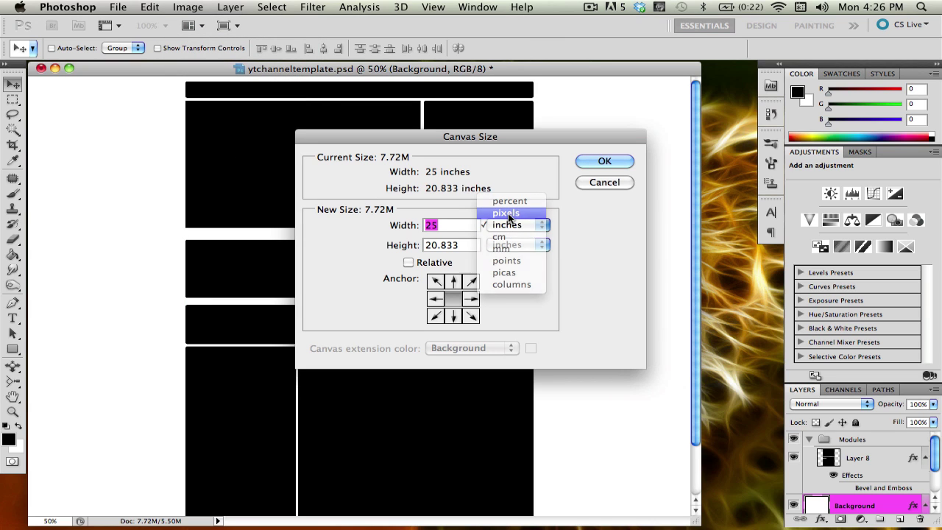
left_click(601, 180)
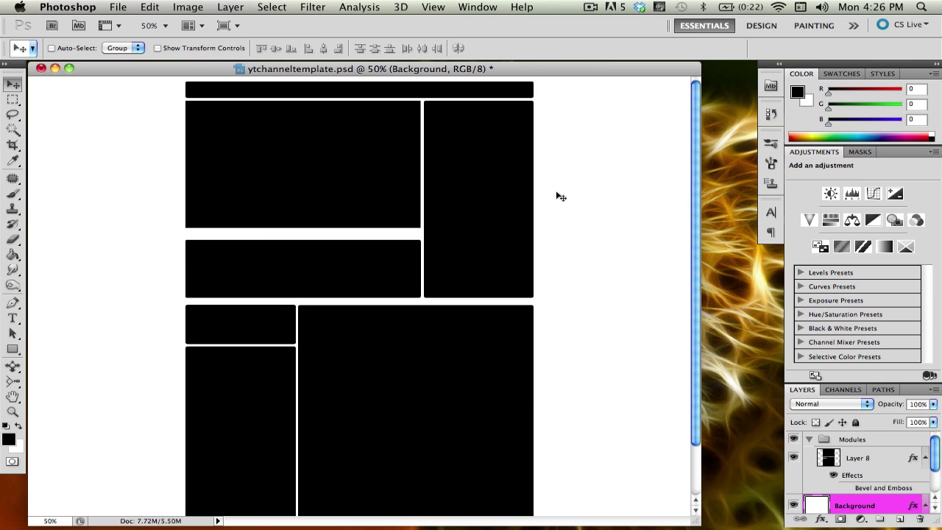
Step: Draw a blue rectangle slightly wider than the black modules and place its layer below the modules layer
left_click(872, 456)
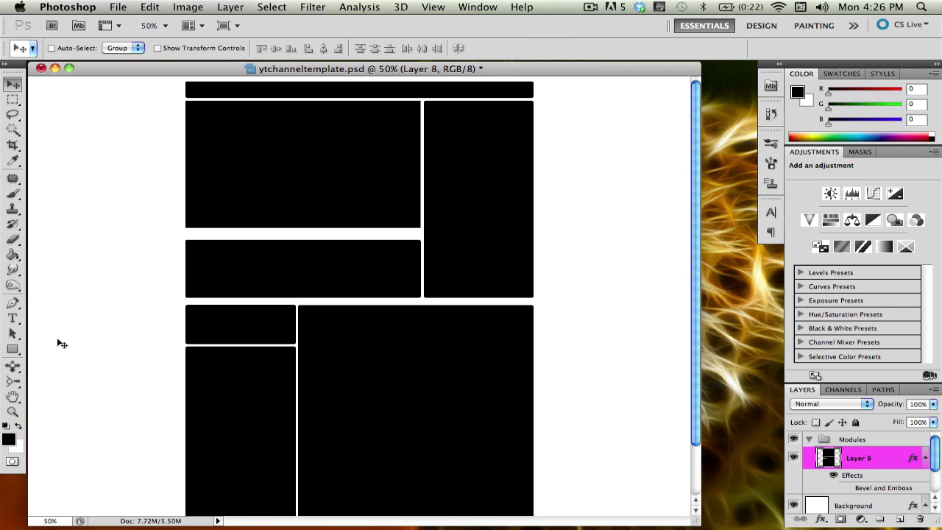
left_click_drag(13, 349, 60, 343)
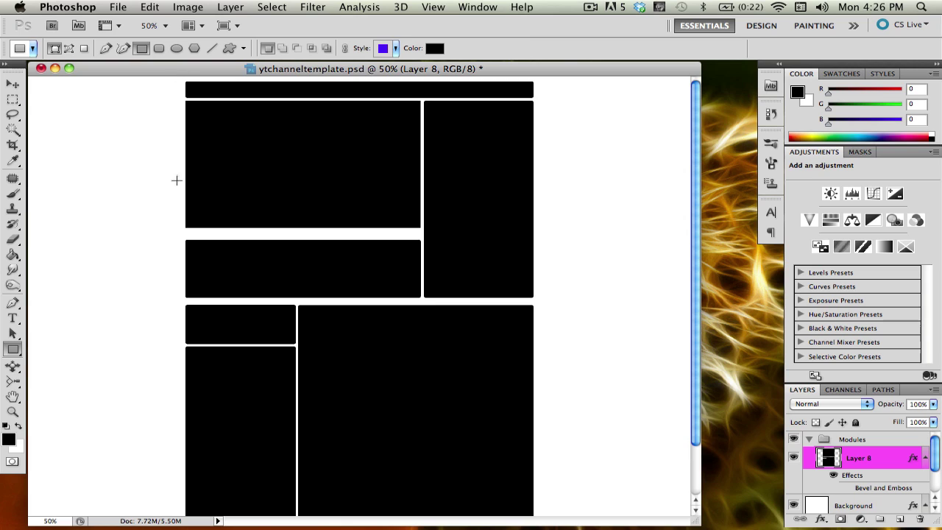
scroll(173, 300, "down", 3)
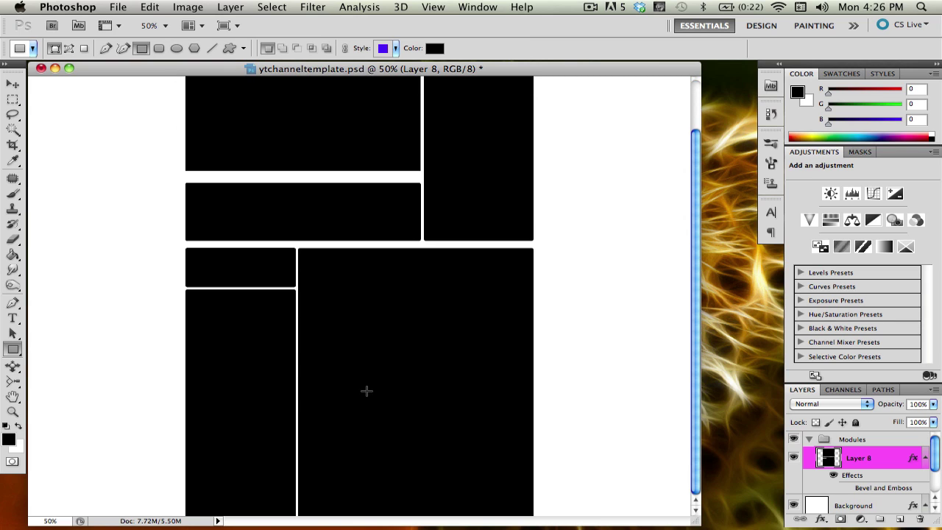
scroll(210, 192, "up", 3)
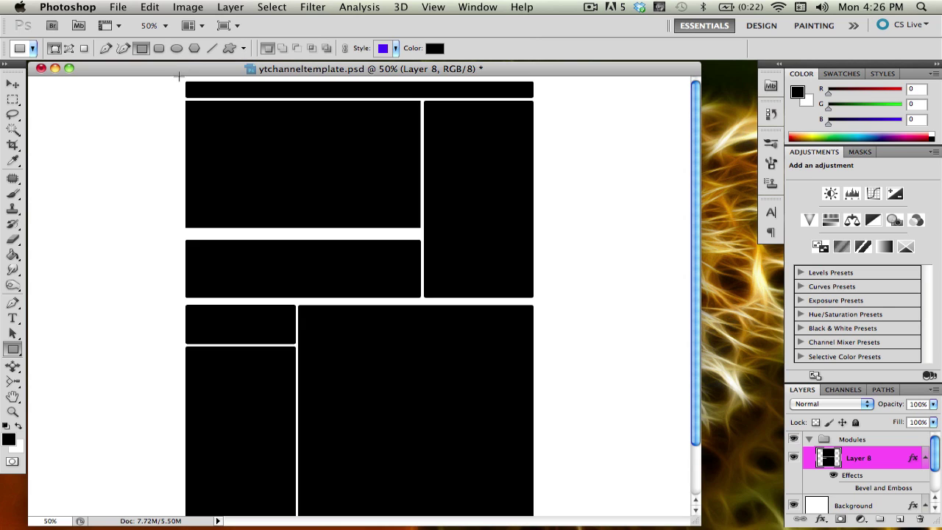
left_click_drag(183, 78, 540, 525)
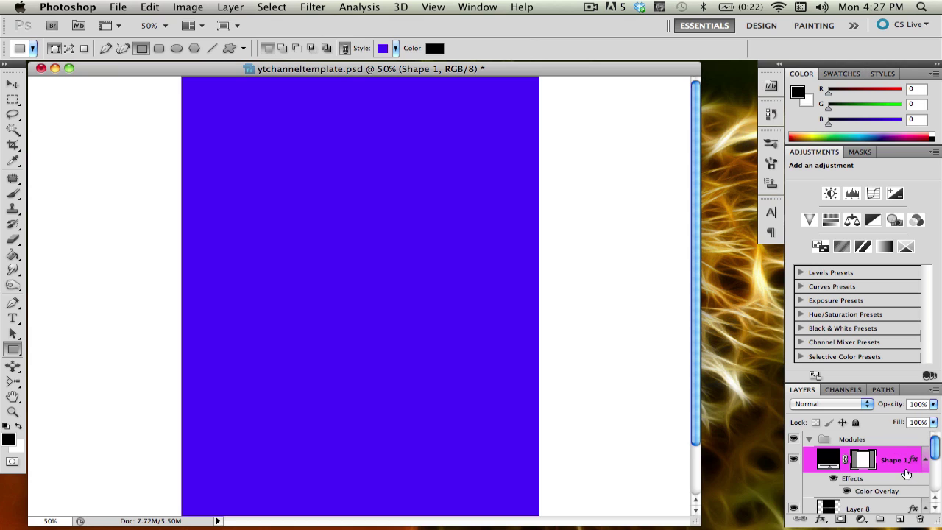
left_click_drag(907, 472, 878, 510)
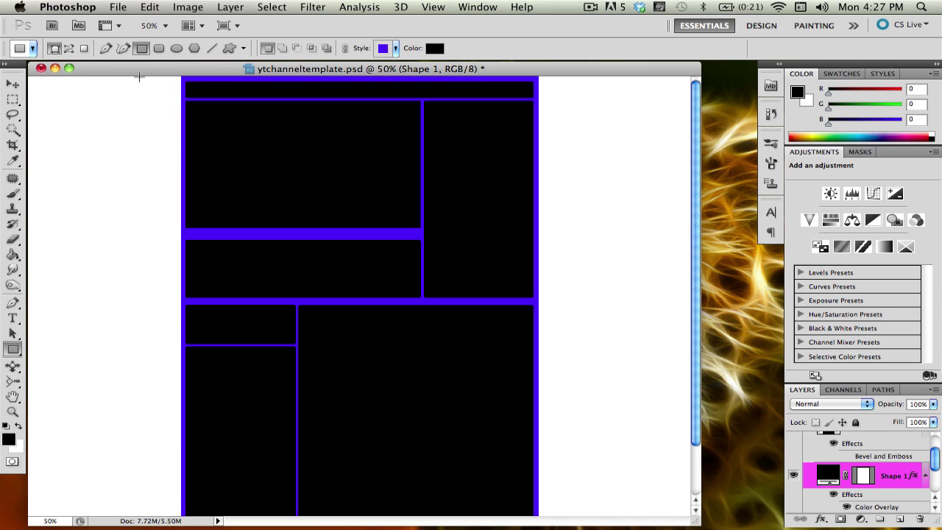
key("super+Tab")
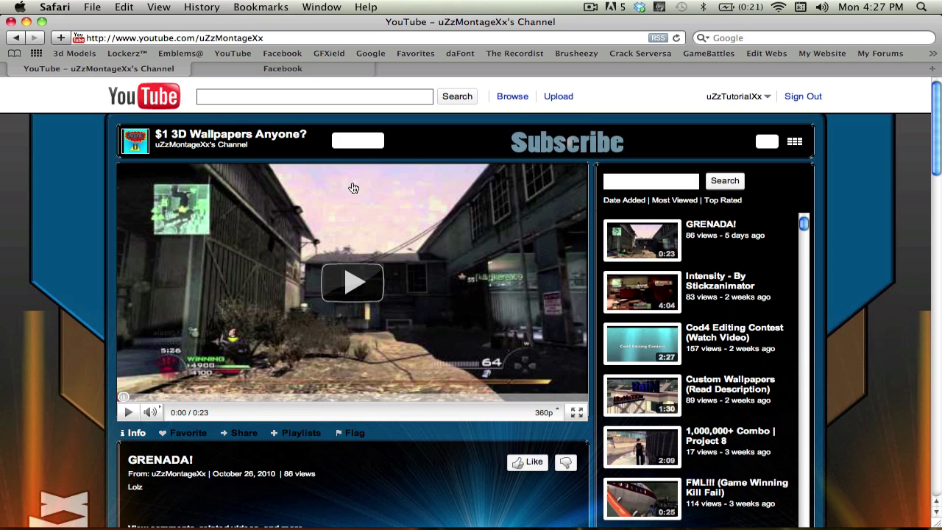
key("ctrl+Right")
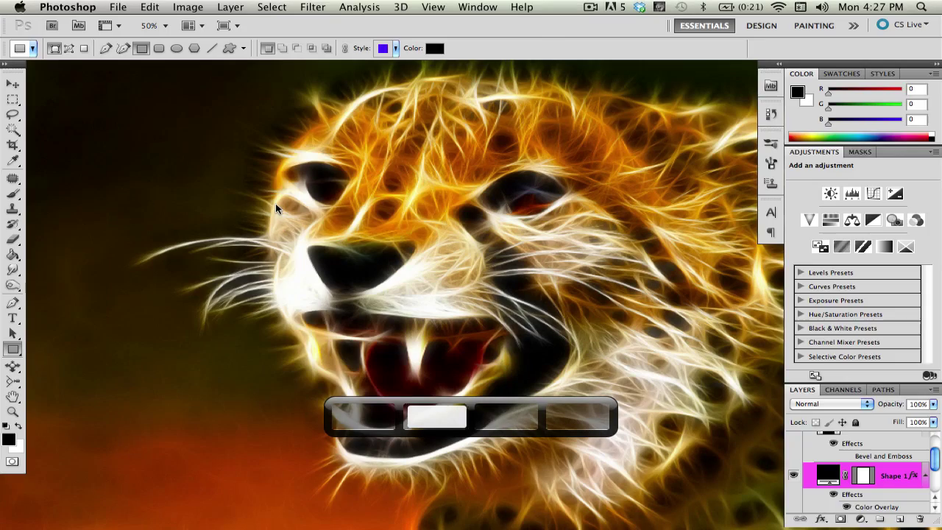
key("ctrl+Right")
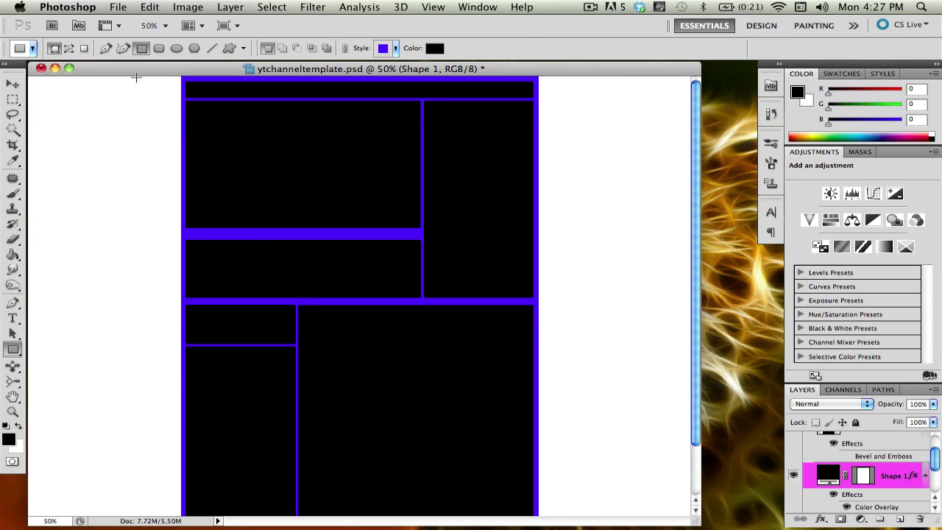
left_click_drag(135, 75, 597, 223)
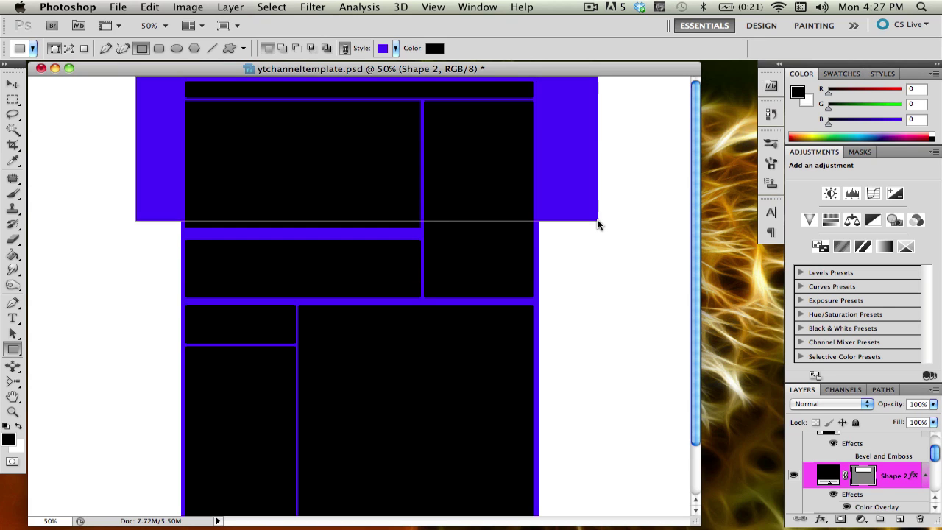
key("super+z")
Step: Draw a second blue rectangle behind the upper modules, starting at the canvas top and extending past both sides of the first rectangle
key("ctrl+Right")
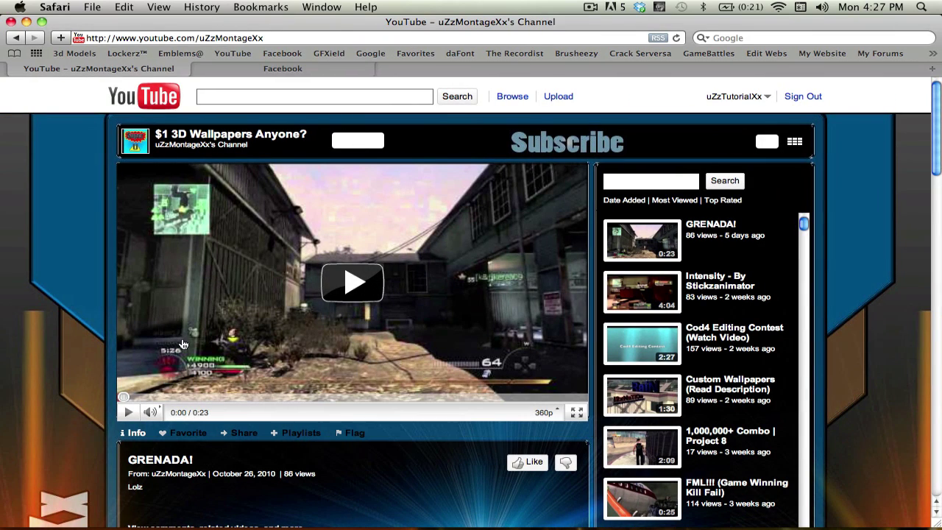
key("ctrl+Left")
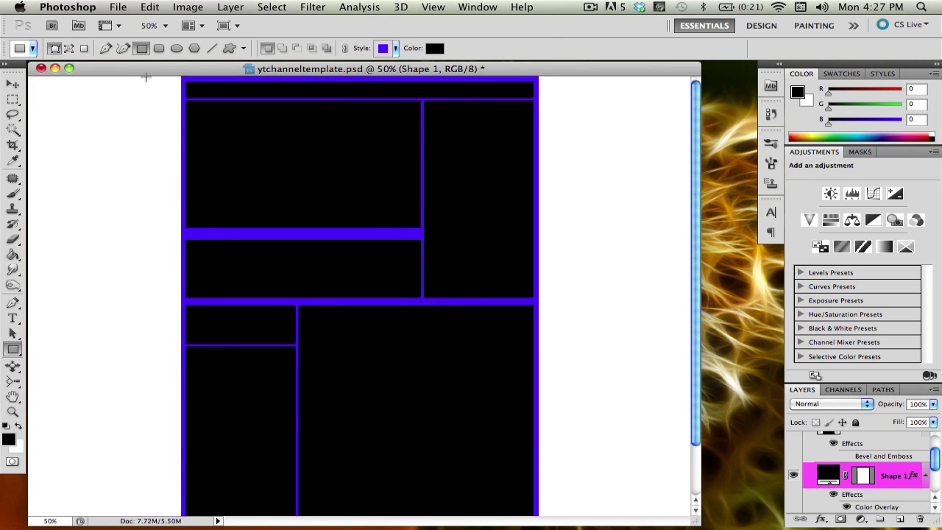
left_click_drag(146, 76, 576, 171)
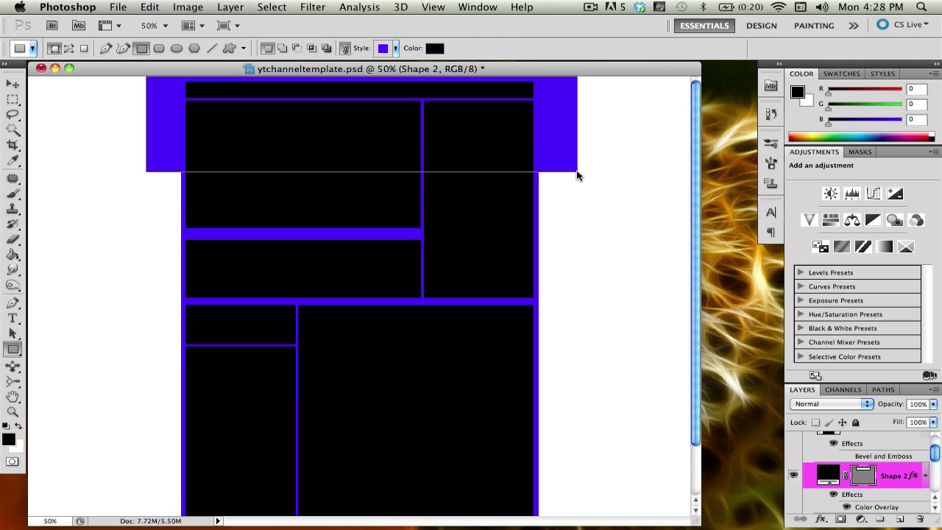
left_click(866, 480)
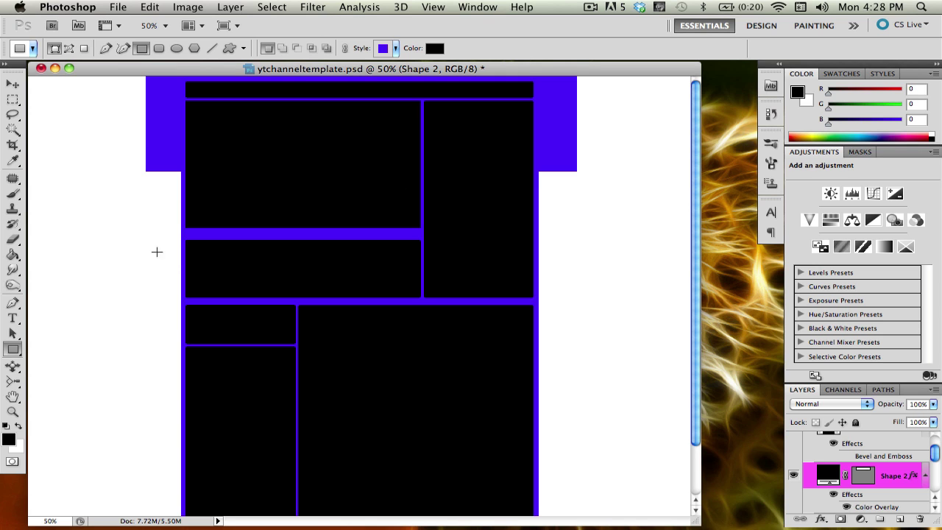
key("super+Tab")
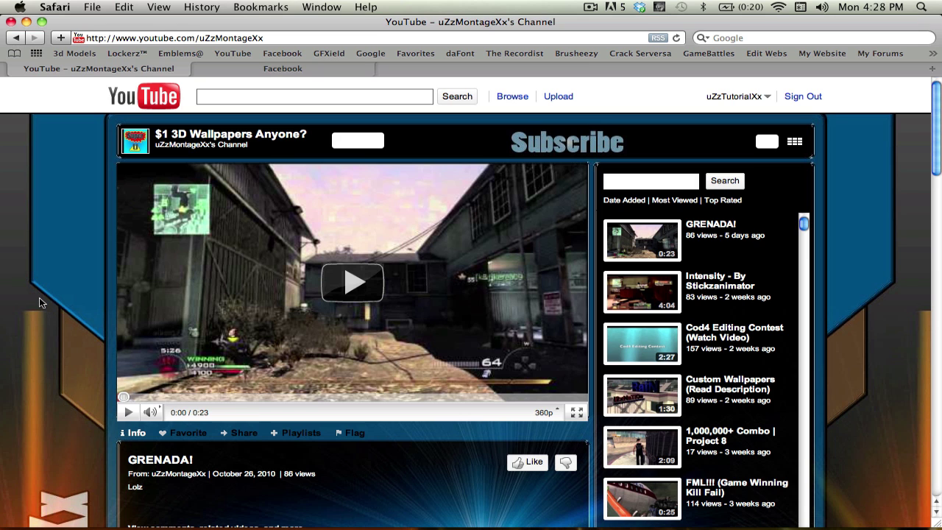
key("super+Tab")
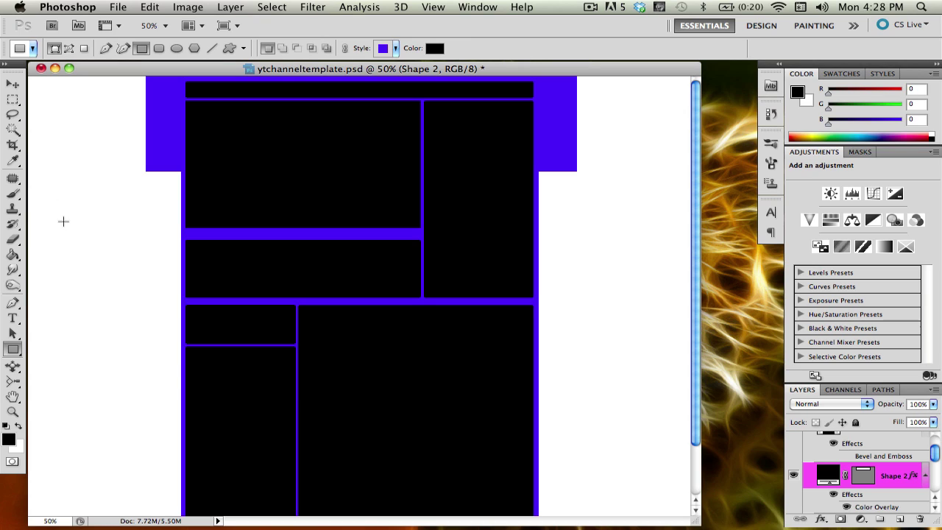
left_click_drag(64, 221, 143, 447)
key("ctrl+z")
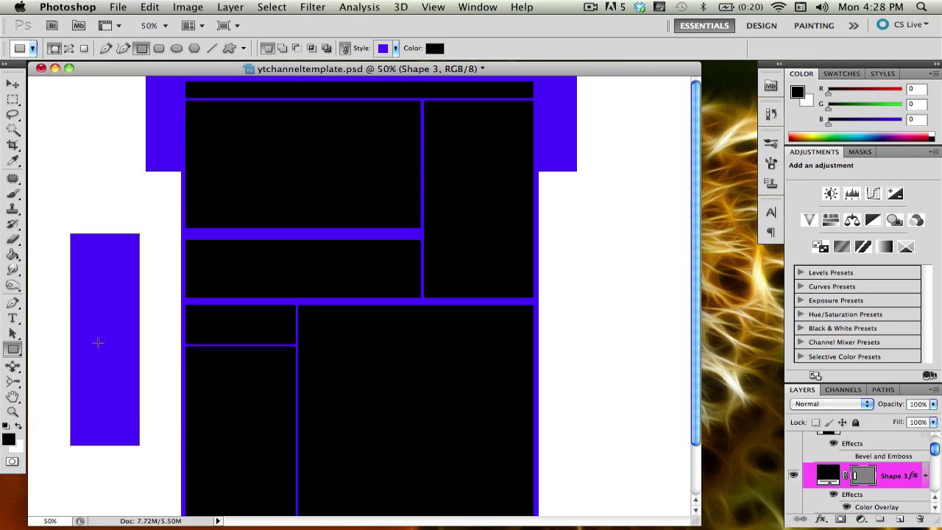
key("super+z")
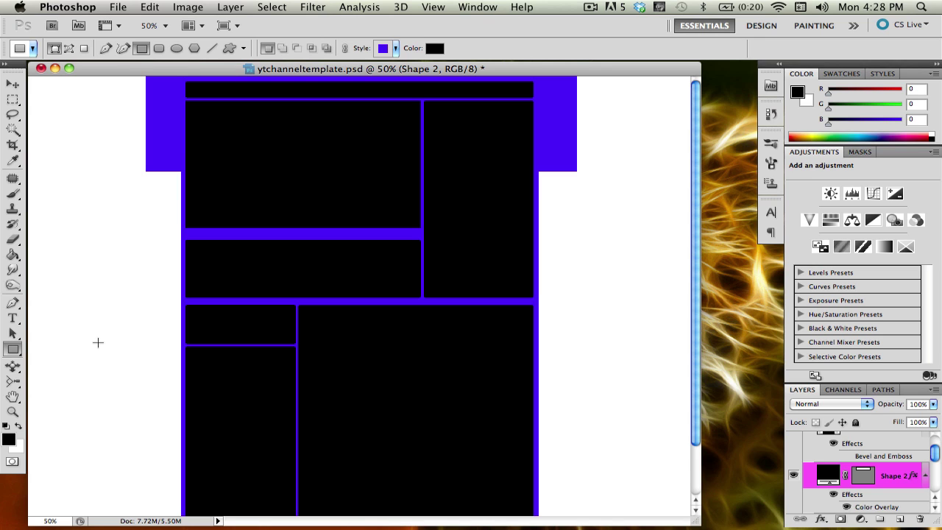
Step: Draw a small blue rectangle in the empty area left of the modules, below the wide upper rectangle
key("ctrl+Left")
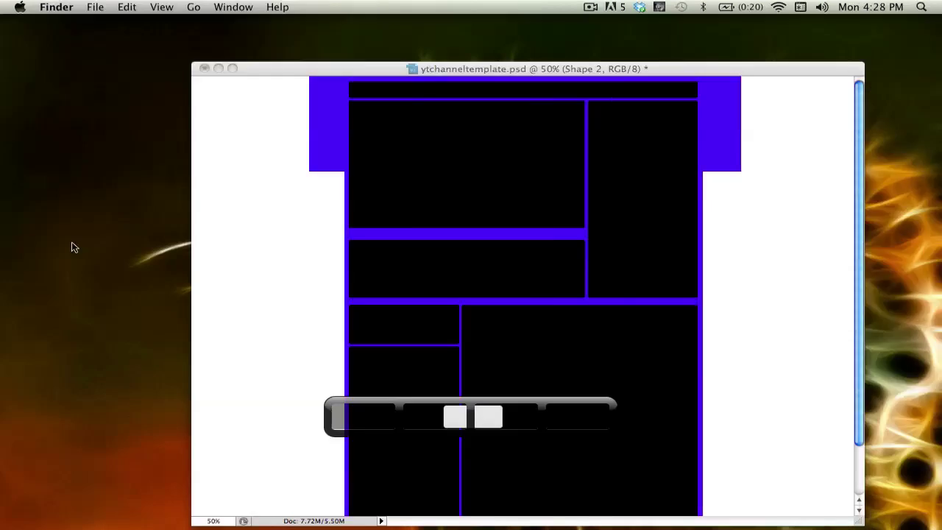
key("ctrl+Left")
key("ctrl+Right")
key("ctrl+Right")
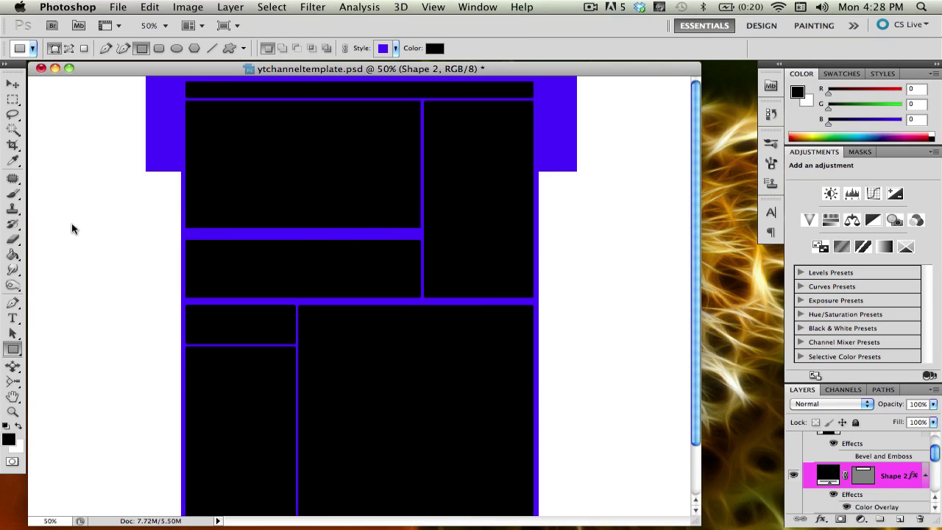
left_click_drag(72, 224, 122, 292)
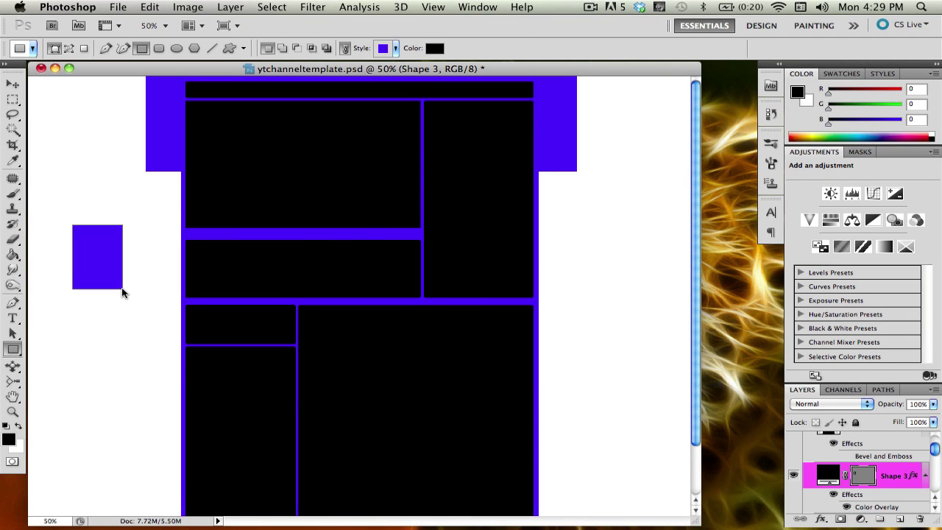
Step: Rotate the small blue rectangle about 35 degrees counterclockwise, shift it up toward the modules, and apply the transformation
left_click(150, 7)
mouse_move(212, 298)
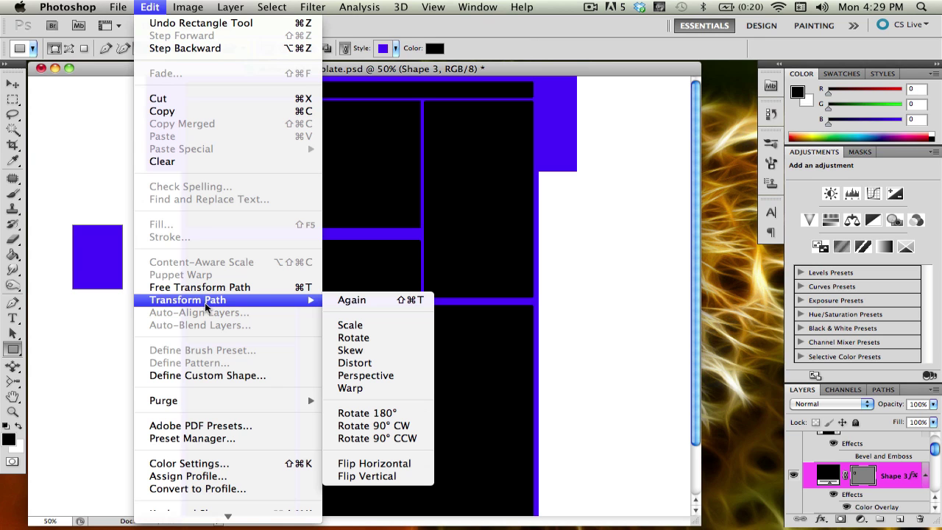
left_click(359, 336)
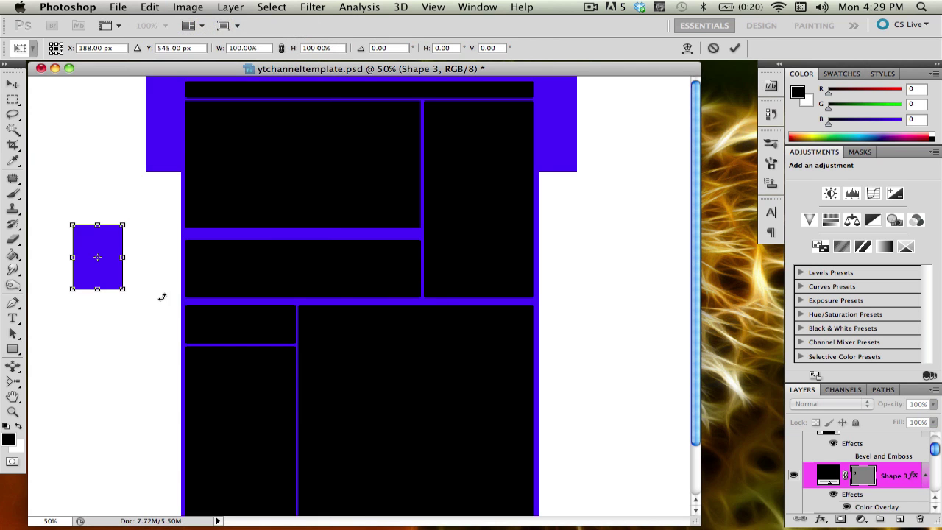
left_click_drag(71, 245, 118, 218)
left_click(117, 7)
left_click(47, 89)
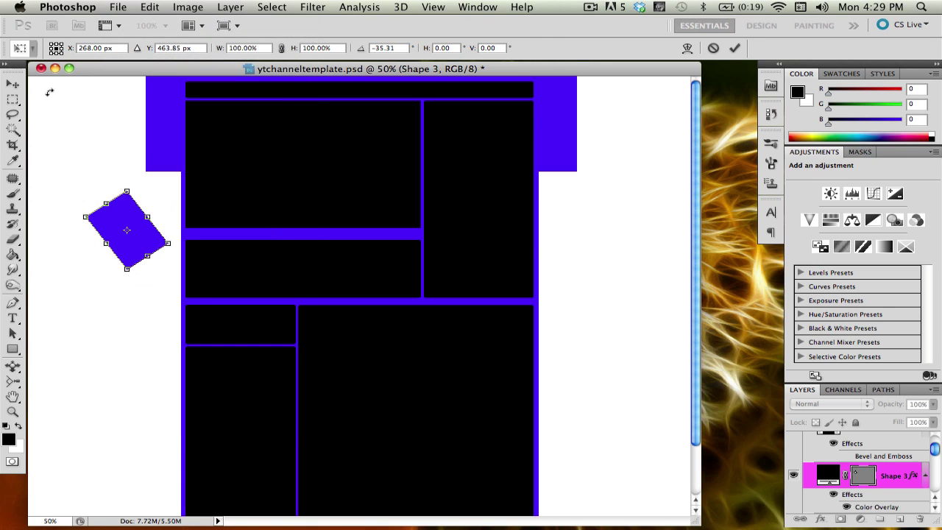
left_click(12, 84)
left_click(592, 199)
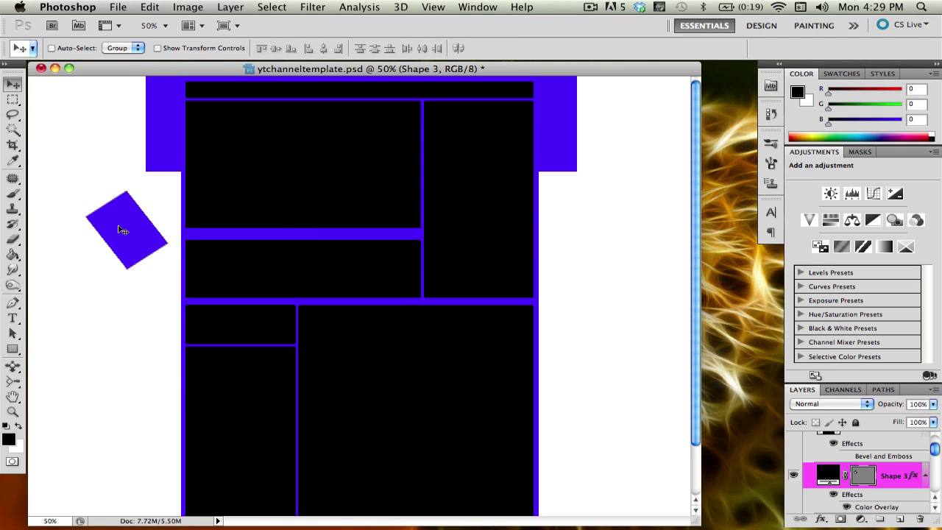
Step: Move the rotated rectangle behind the modules so its outer edge diagonally joins the wide upper rectangle's left corner to the narrower rectangle
left_click_drag(114, 226, 176, 177)
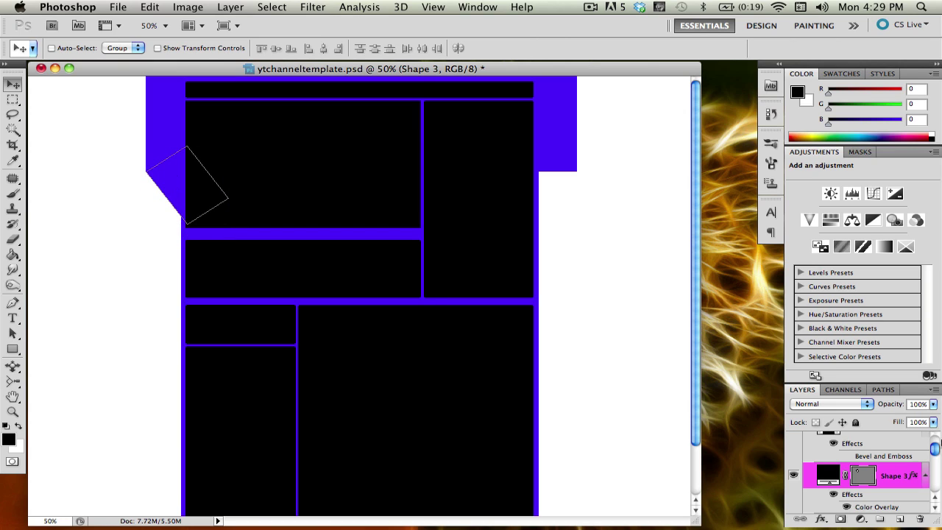
left_click(864, 477)
left_click(12, 412)
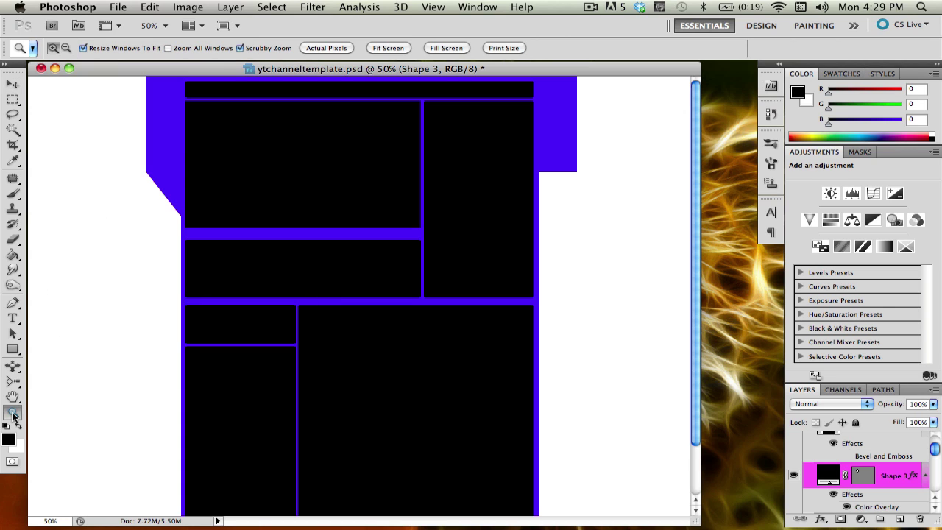
left_click(148, 177)
left_click(186, 219)
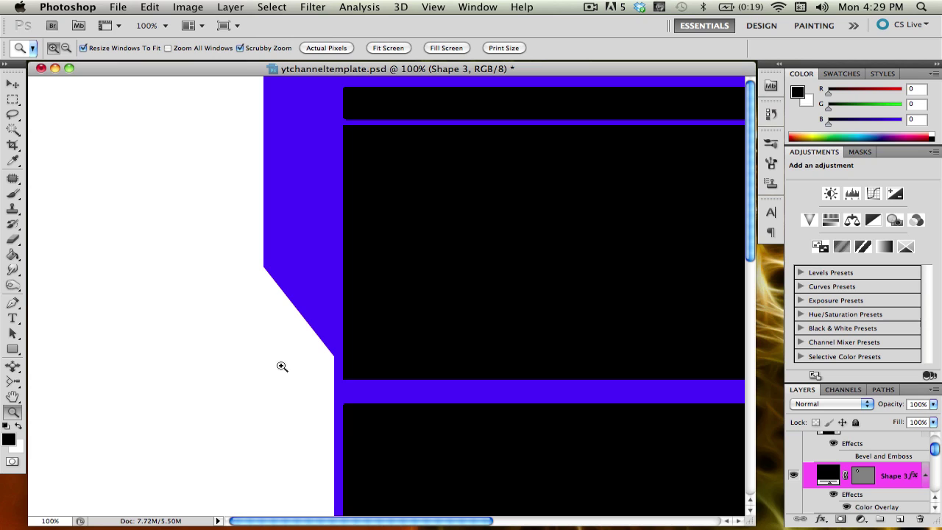
left_click(14, 86)
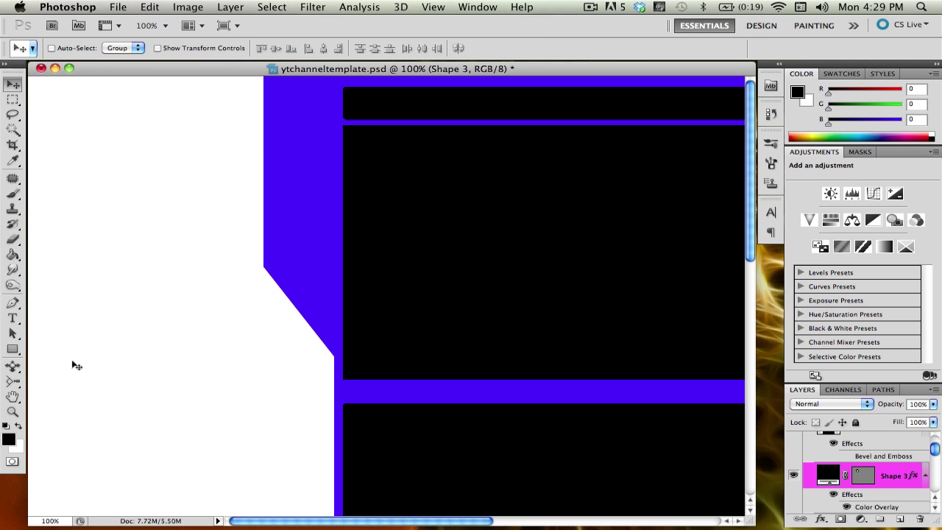
left_click(13, 411)
left_click_drag(338, 273, 304, 322)
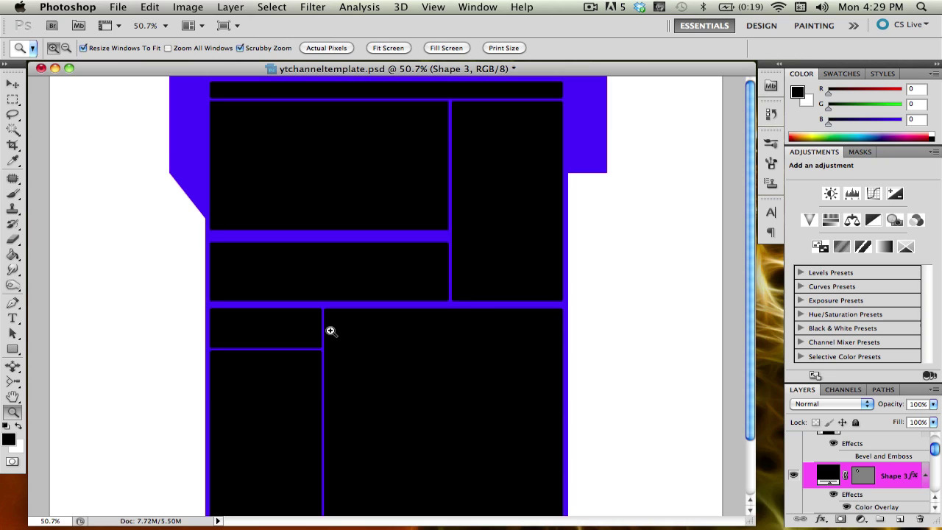
Step: Duplicate the angled shape, flip the copy horizontally, and align it under the wide rectangle's right corner to mirror the left diagonal
left_click(13, 83)
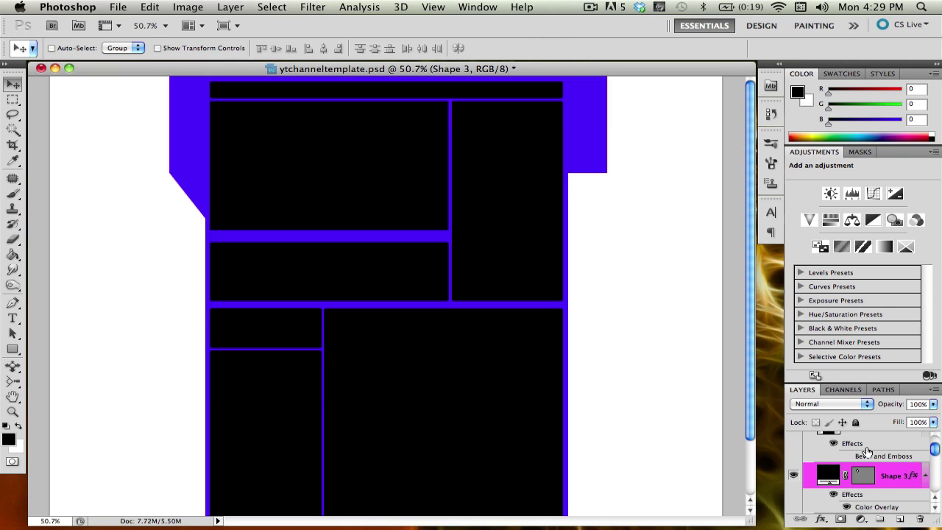
key("super+j")
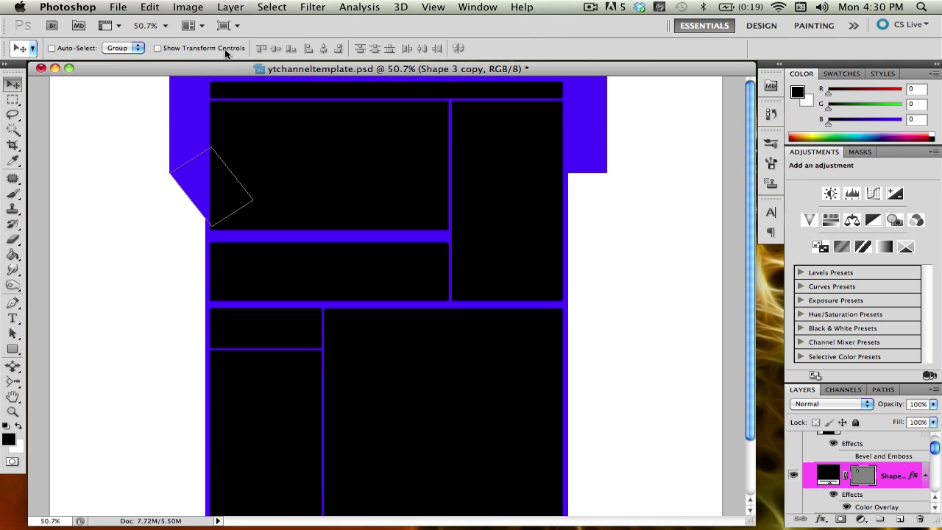
left_click(148, 7)
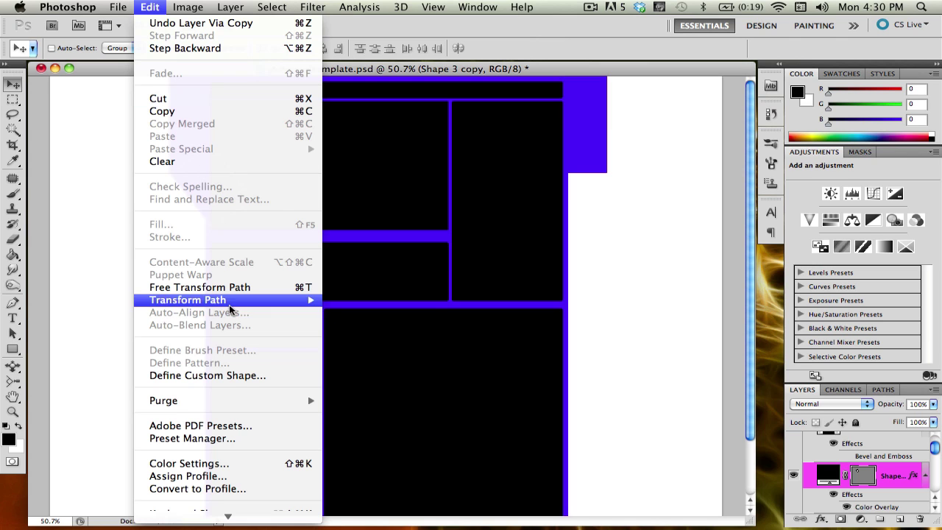
mouse_move(229, 302)
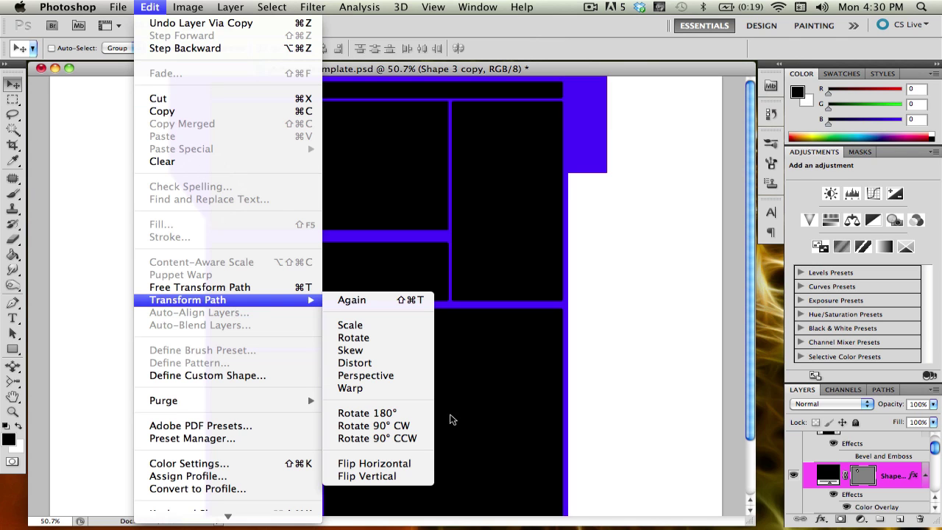
left_click(419, 464)
left_click_drag(188, 189, 543, 182)
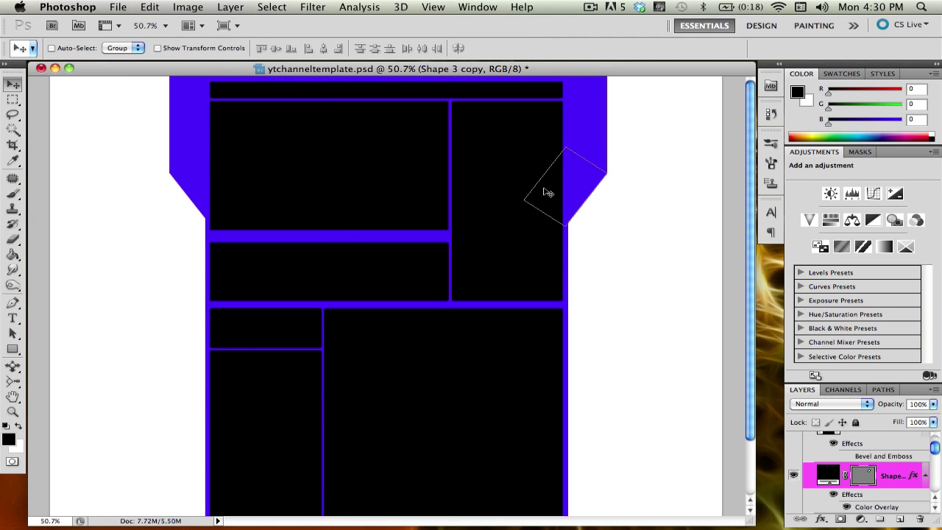
left_click(869, 474)
left_click(859, 477)
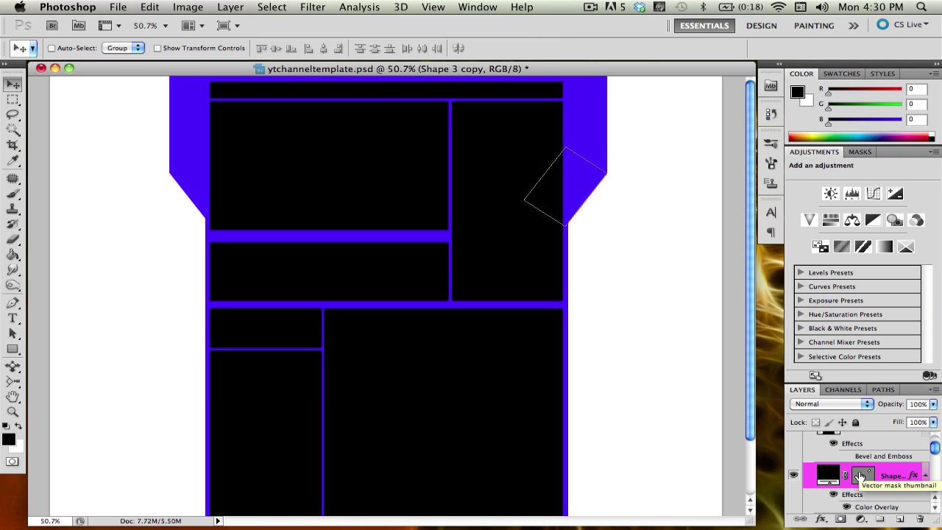
left_click(859, 476)
Step: Merge all the blue shape layers from Shape 3 copy down to Shape 1 into one layer, excluding the modules and background
scroll(859, 476, "up", 2)
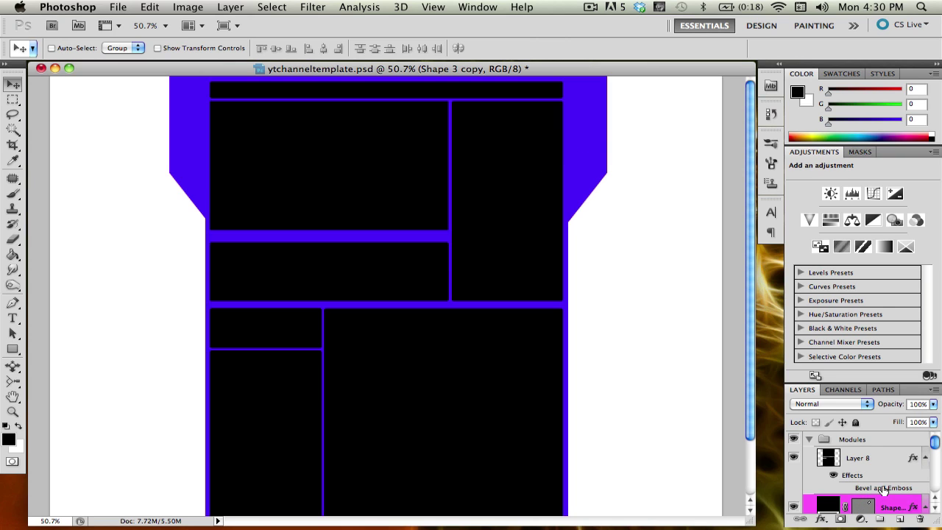
left_click(886, 456)
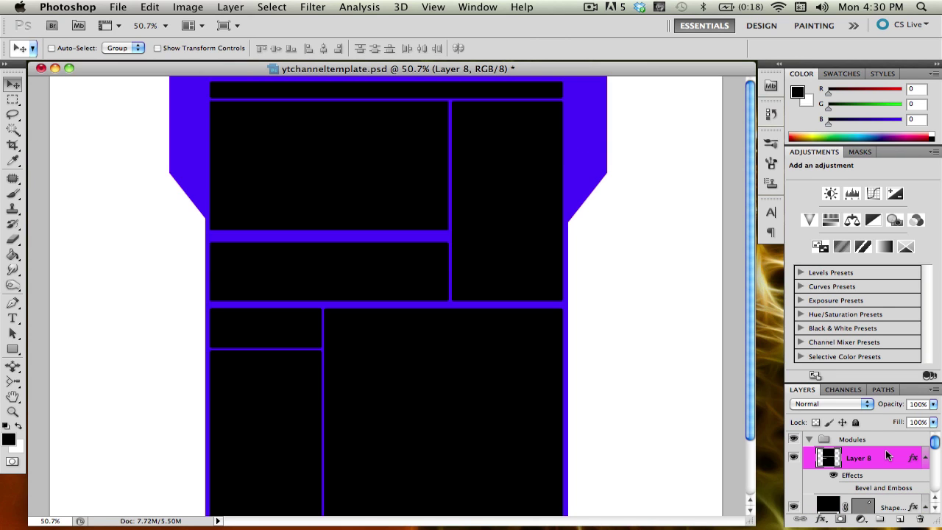
scroll(886, 455, "down", 1)
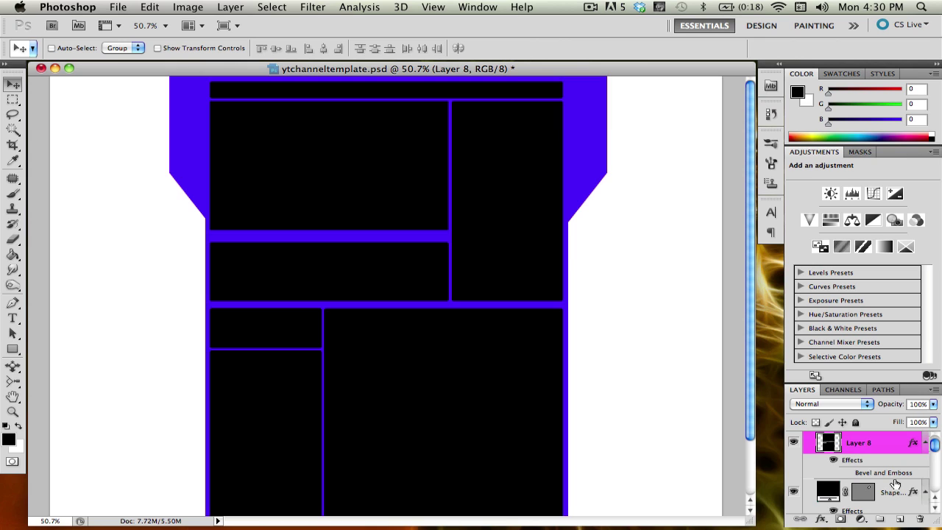
left_click(894, 483)
scroll(896, 476, "down", 4)
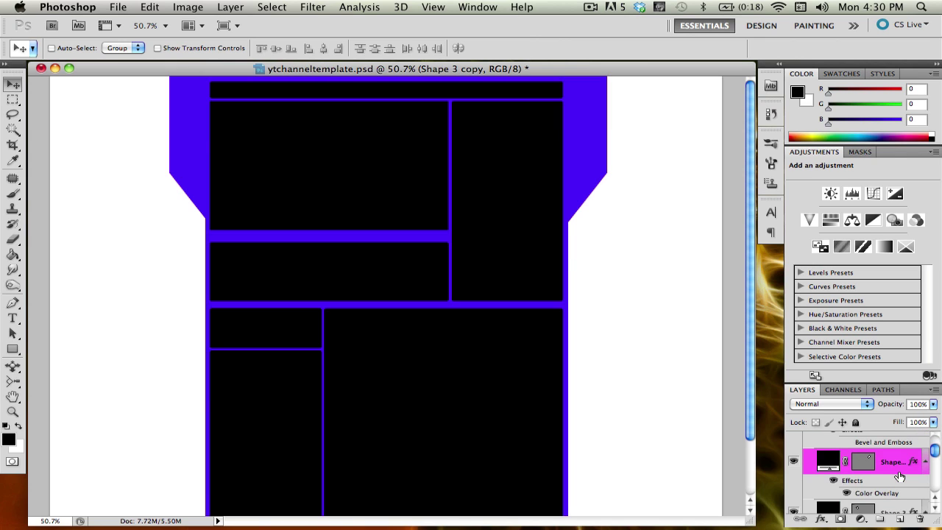
scroll(899, 477, "down", 1)
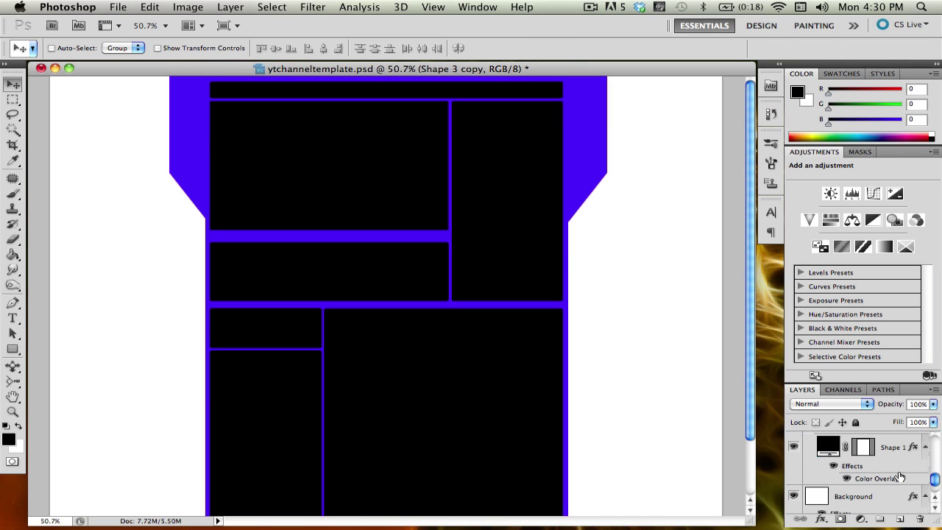
left_click(891, 449)
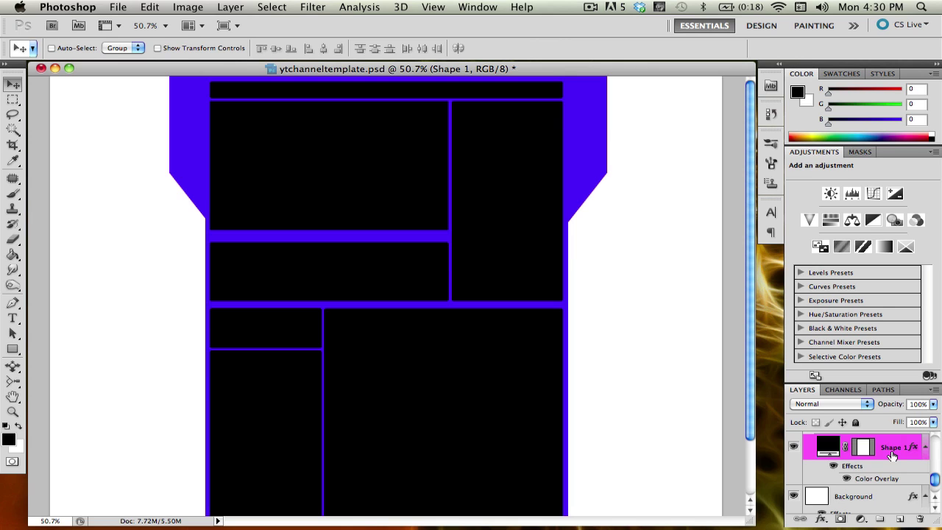
scroll(892, 454, "up", 3)
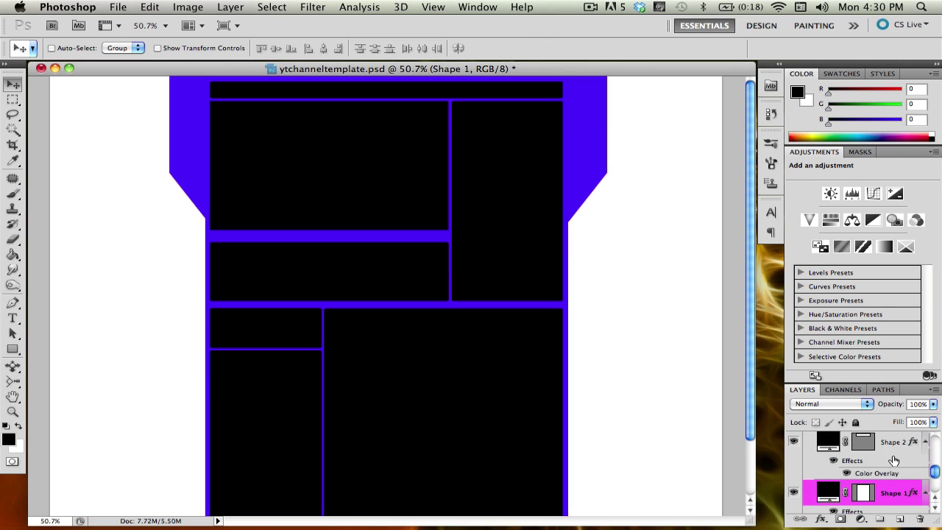
scroll(893, 460, "up", 1)
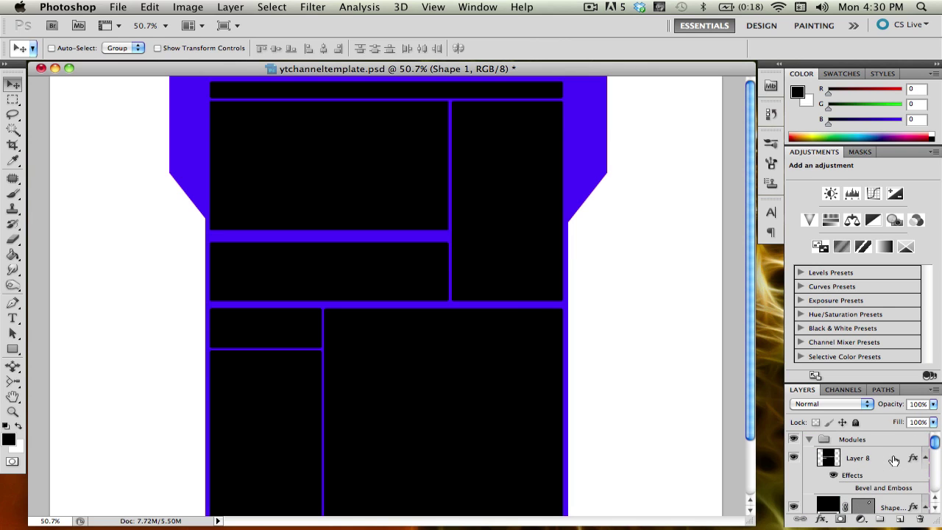
left_click(893, 502)
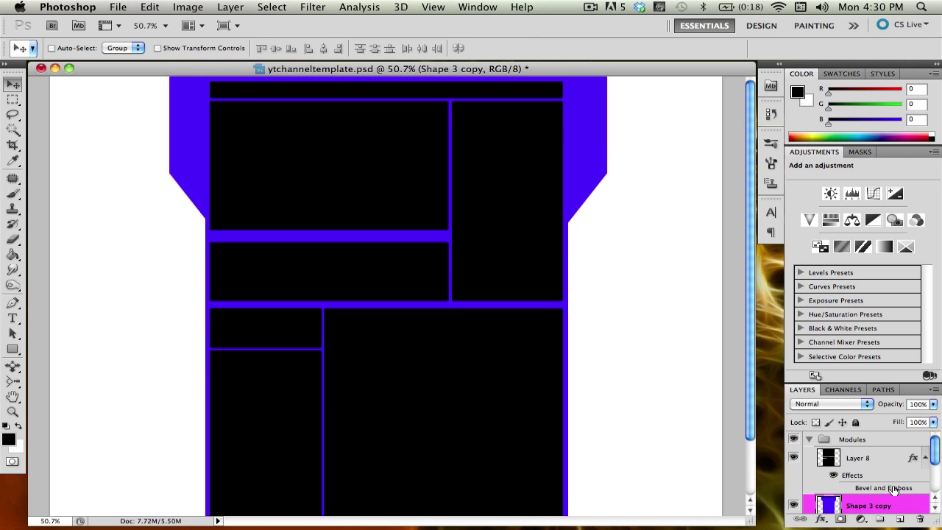
Step: Add a Bevel and Emboss effect to the merged blue layer with the Pillow Emboss style
scroll(893, 496, "down", 3)
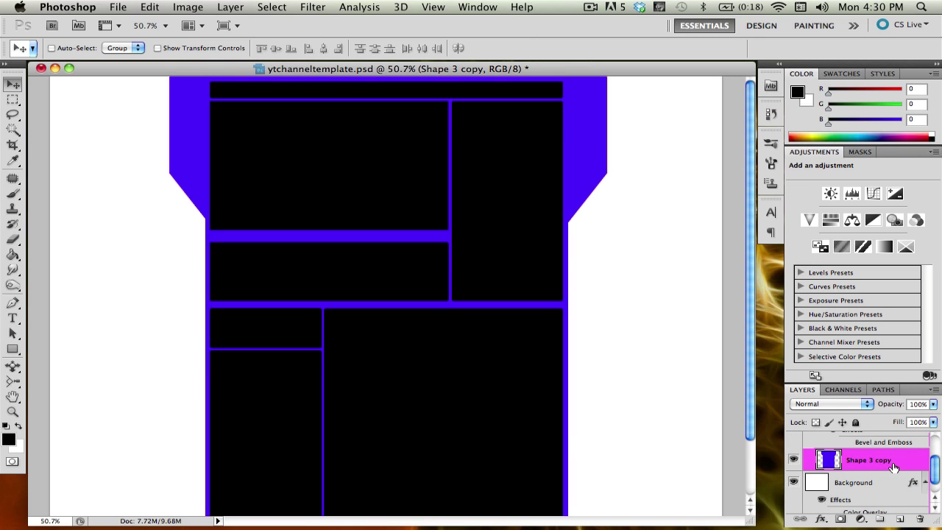
double_click(900, 465)
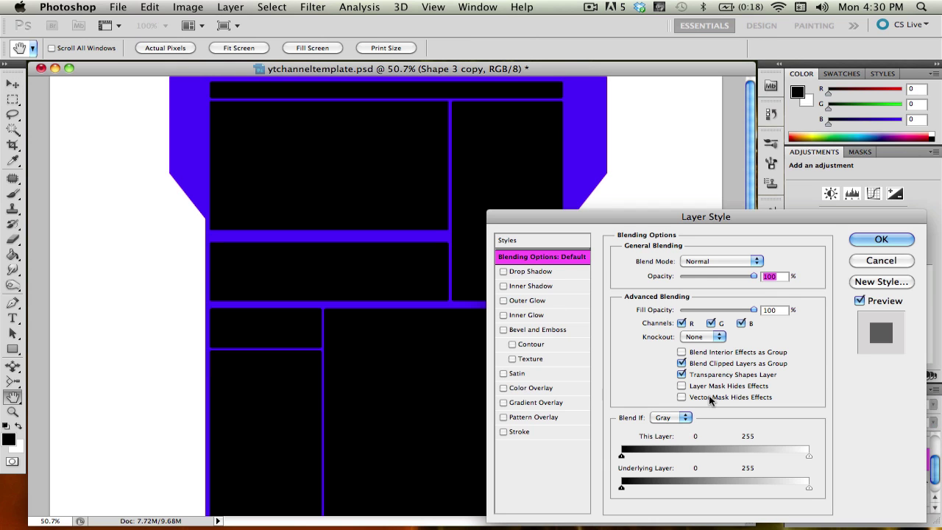
left_click(540, 330)
left_click_drag(557, 221, 602, 197)
left_click(772, 240)
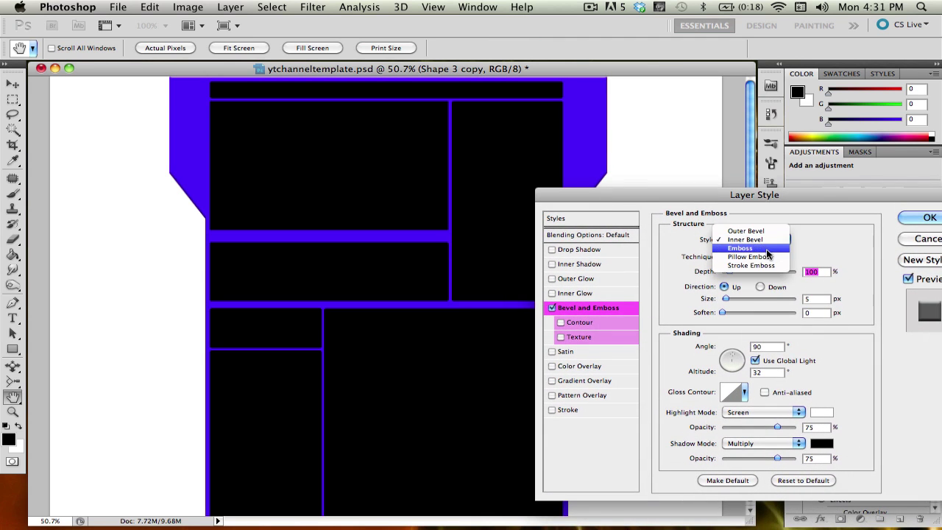
left_click(771, 256)
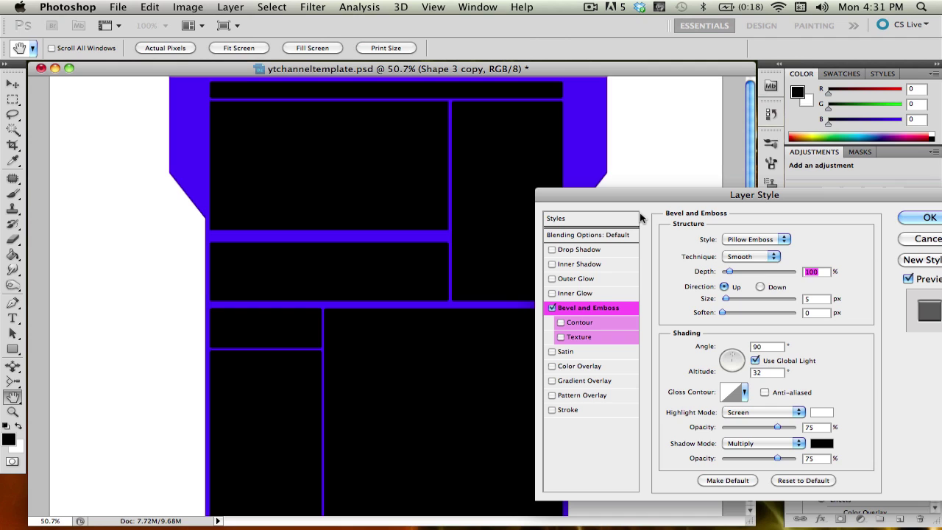
Step: Try several gloss contour presets for the bevel and choose the double-peaked sawtooth one, keeping the artwork in view
left_click(745, 392)
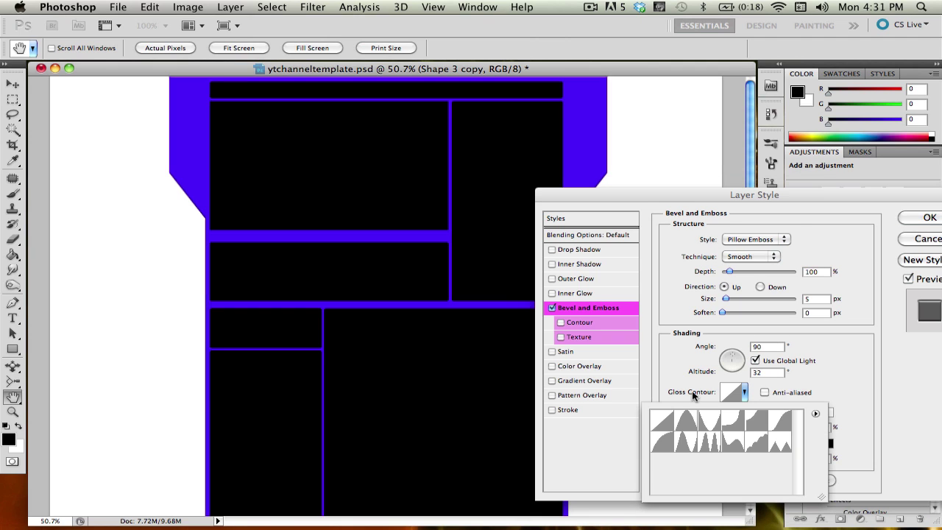
left_click(665, 415)
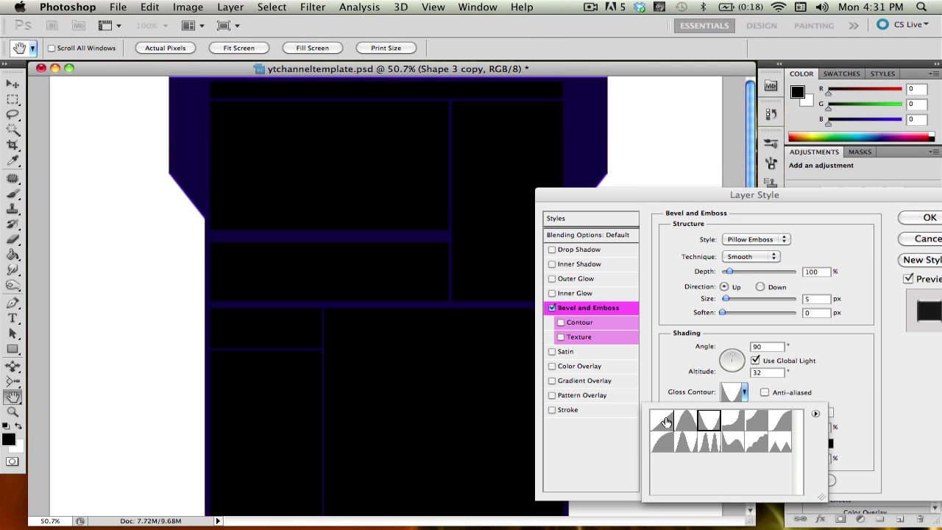
key("Right")
key("Right")
key("Right")
key("Right")
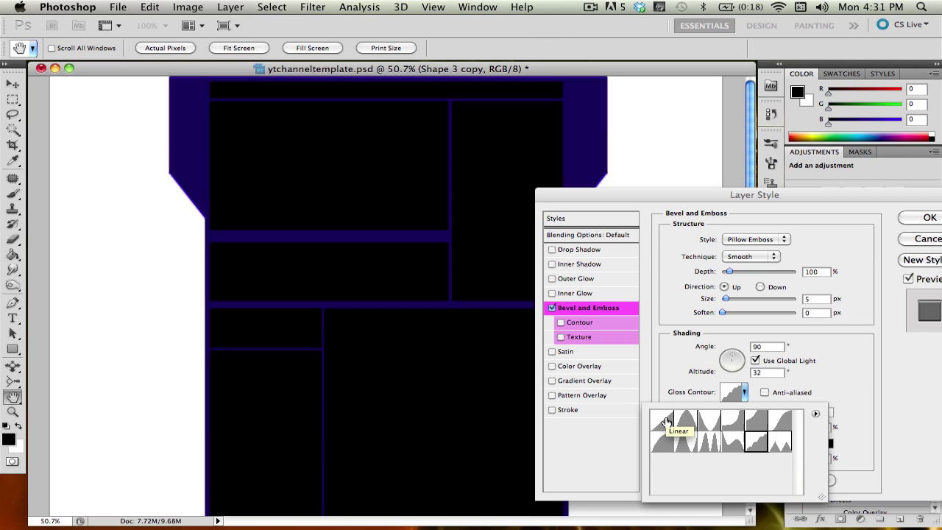
key("Left")
key("Left")
key("Left")
key("Left")
key("Left")
key("Left")
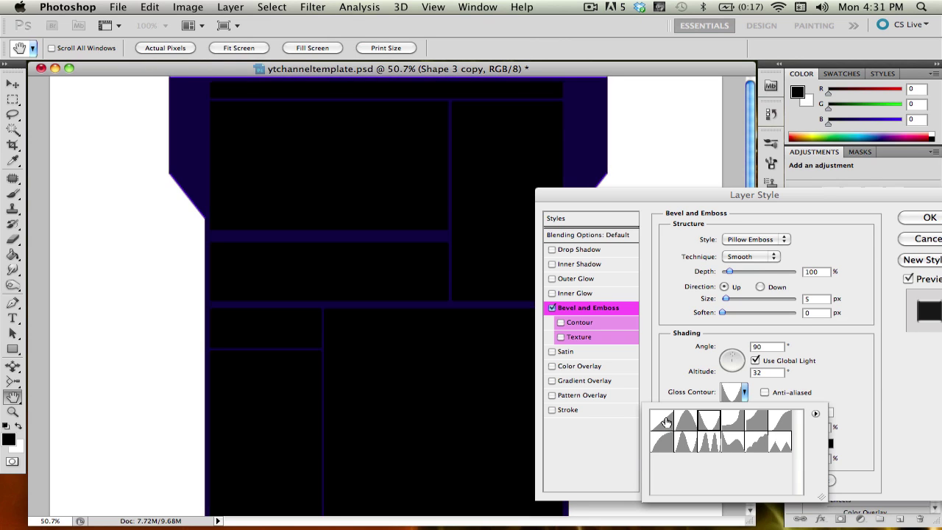
key("Right")
key("Right")
key("Right")
key("Right")
key("Right")
key("Right")
key("Right")
key("Right")
key("Right")
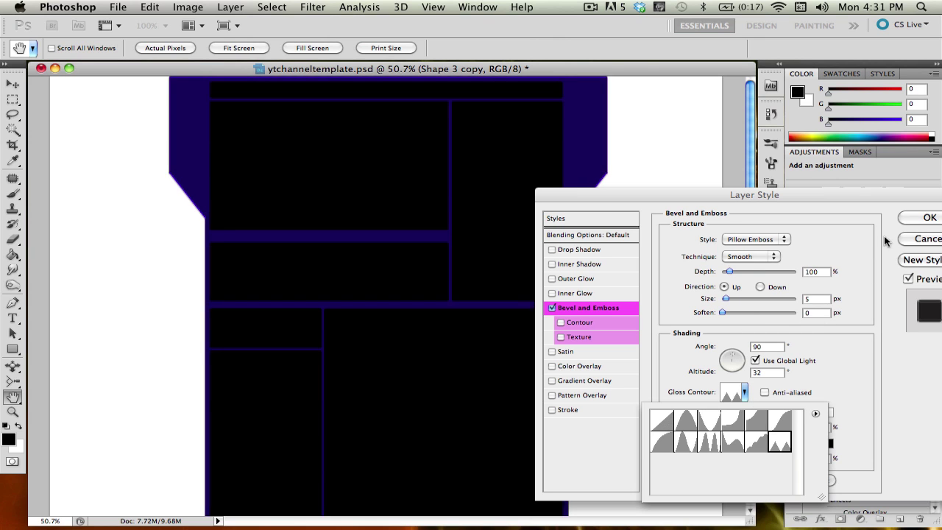
left_click(857, 191)
left_click_drag(857, 191, 757, 182)
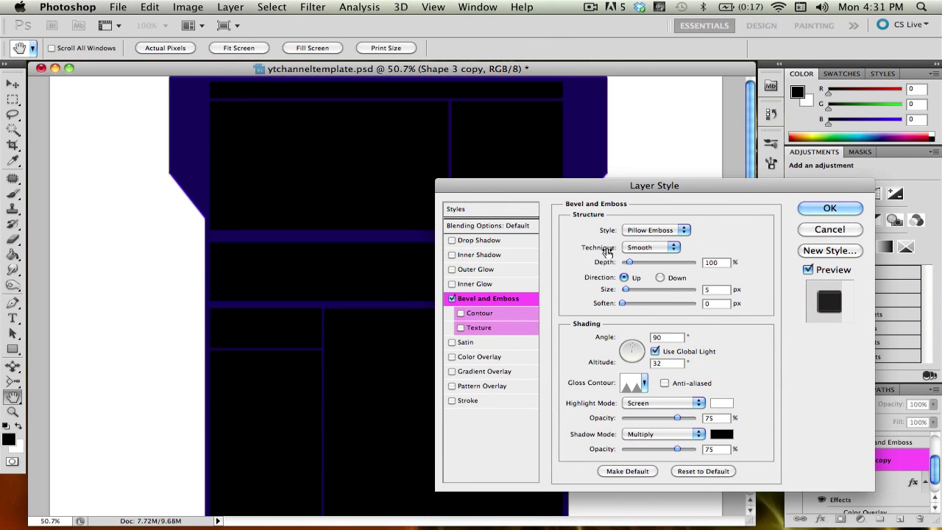
left_click_drag(599, 184, 641, 197)
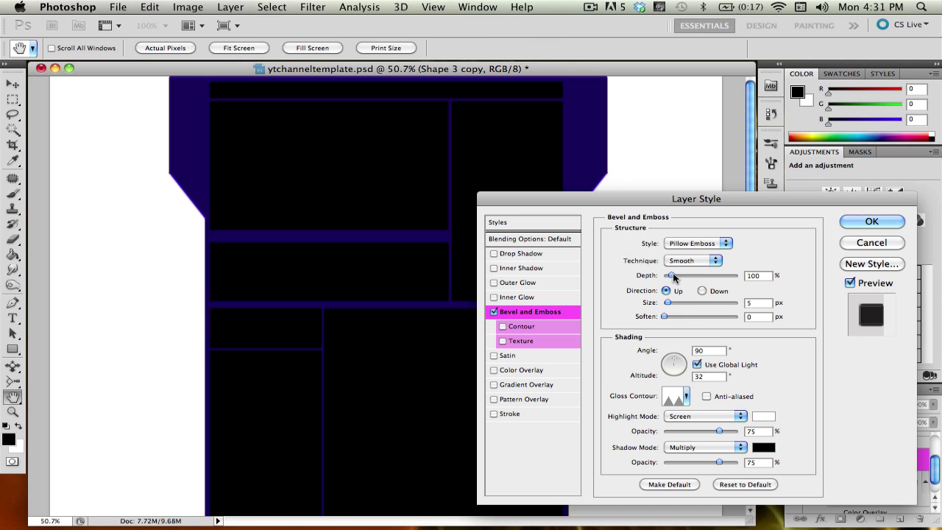
Step: Set the merged layer's bevel to 201% depth, 24 px size and 0 px soften, with the Stroke effect left off
mouse_move(673, 276)
left_mouse_down()
mouse_move(688, 275)
mouse_move(670, 302)
mouse_move(682, 274)
mouse_move(666, 276)
mouse_move(678, 276)
left_mouse_up()
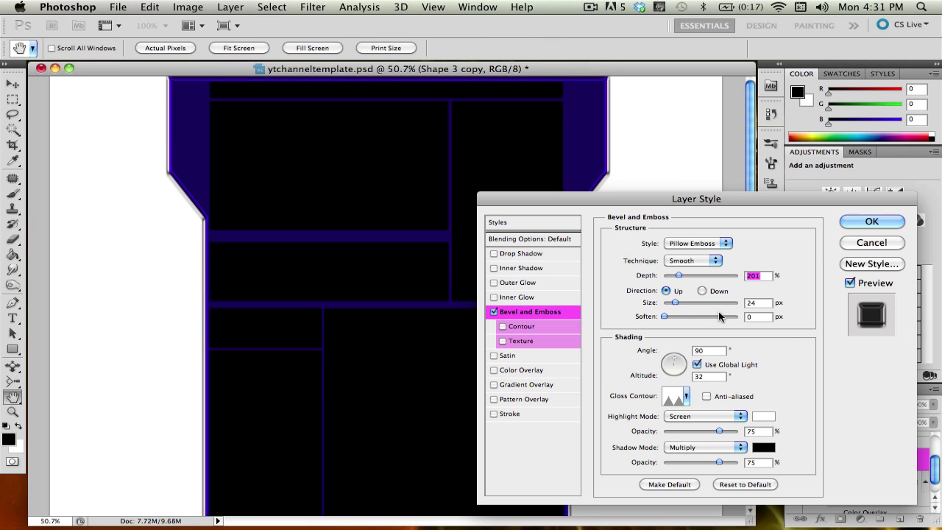
left_click_drag(664, 315, 637, 321)
left_click(493, 414)
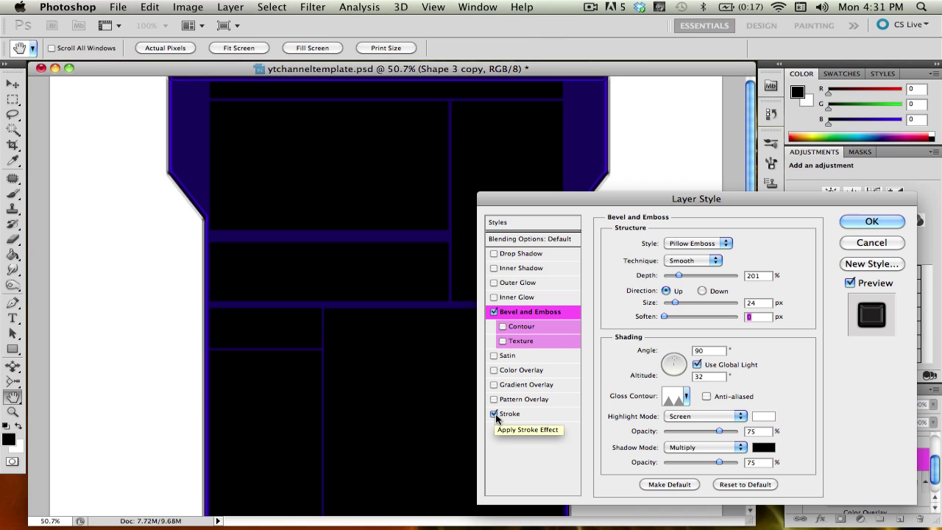
left_click(494, 414)
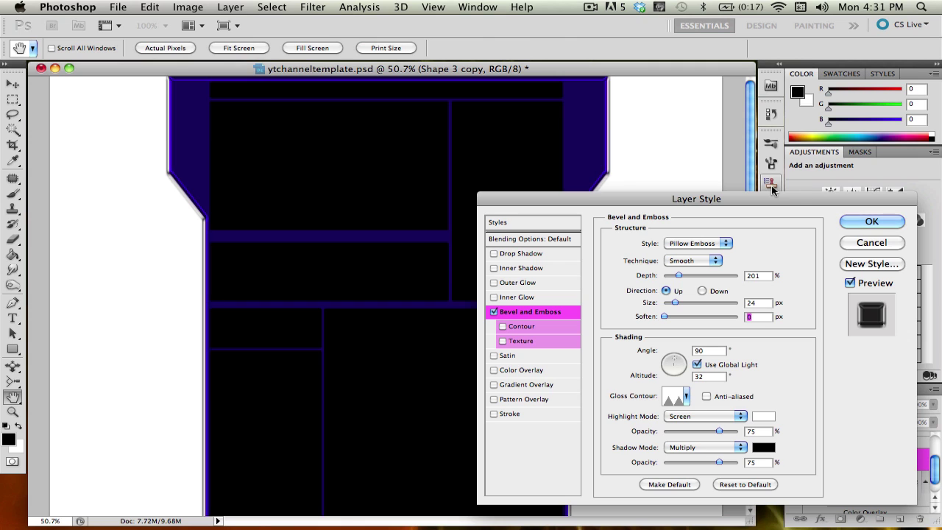
Step: Add a Color Overlay effect to the merged layer and try cyan and turquoise shades as the overlay color
left_click(511, 371)
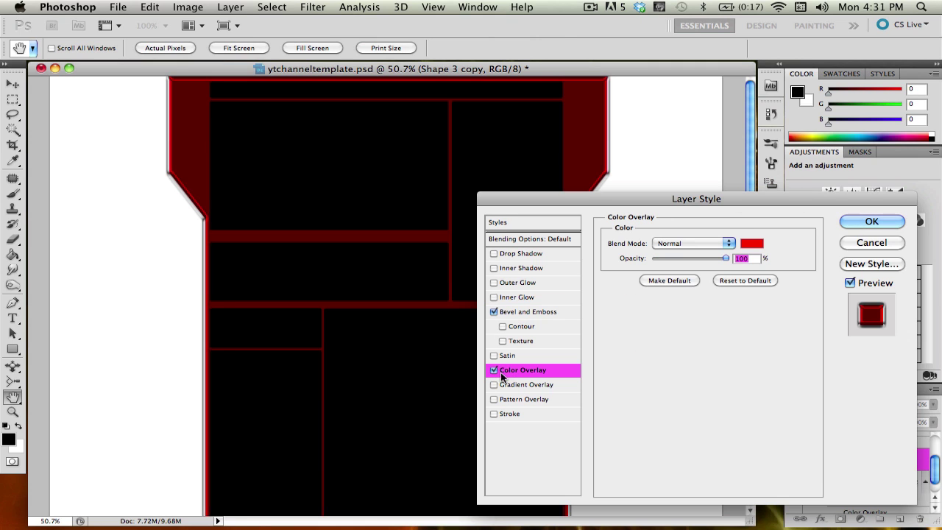
left_click(754, 244)
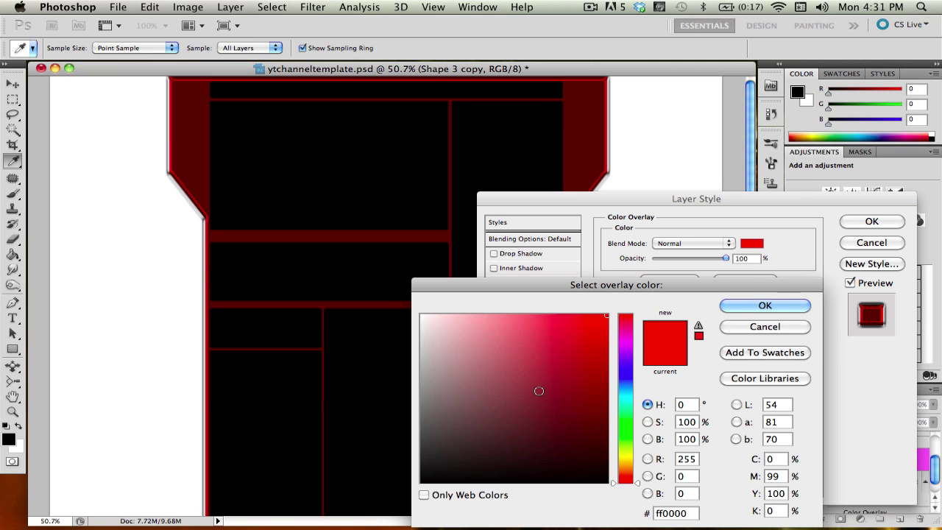
left_click_drag(540, 390, 650, 338)
left_click(623, 388)
left_click(623, 391)
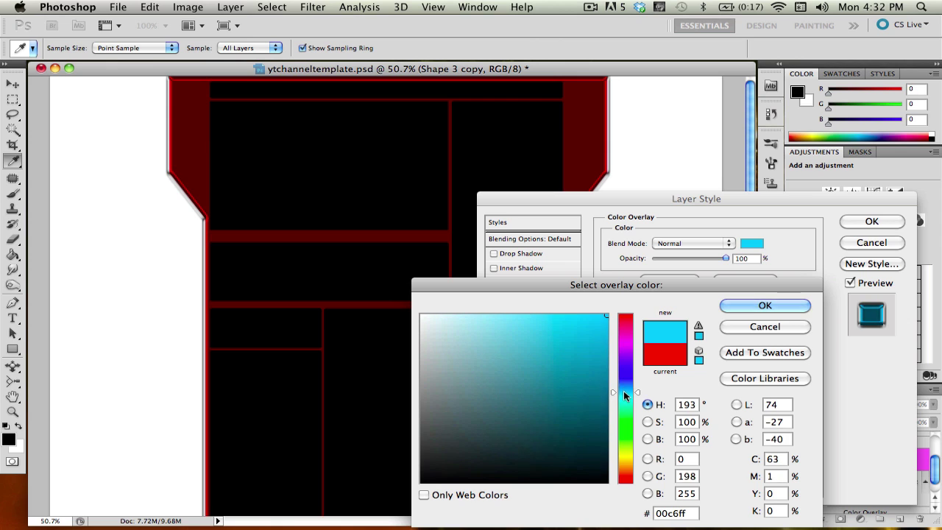
left_click(625, 403)
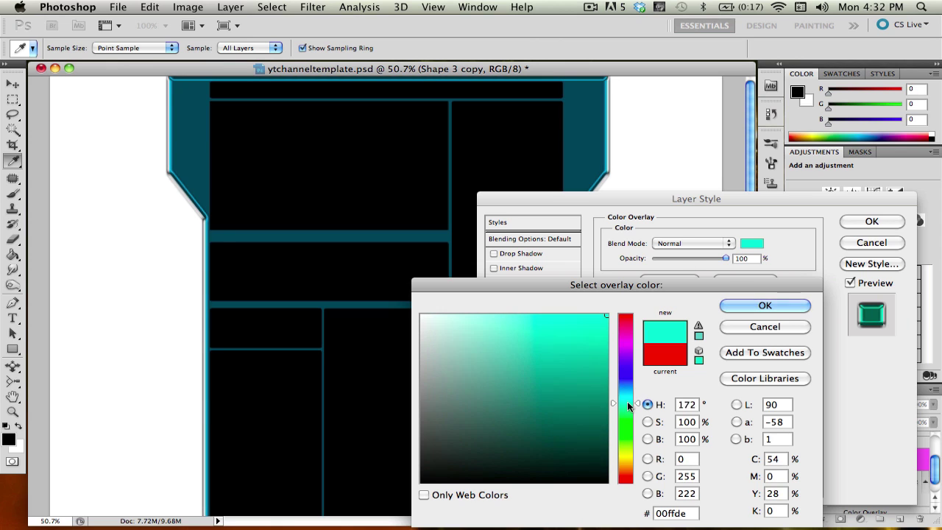
left_click(624, 396)
left_click(534, 322)
left_click(606, 315)
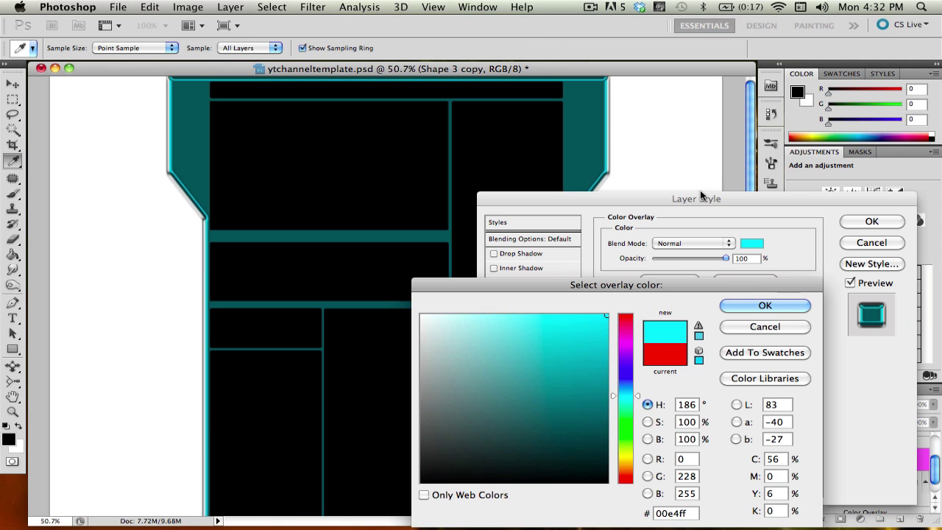
Step: Try other hues for the overlay, choose bright green 00ff18, and apply the layer style
left_click(623, 400)
left_click(623, 394)
left_click(607, 482)
left_click(606, 315)
left_click_drag(619, 395, 624, 314)
left_click_drag(611, 348, 626, 422)
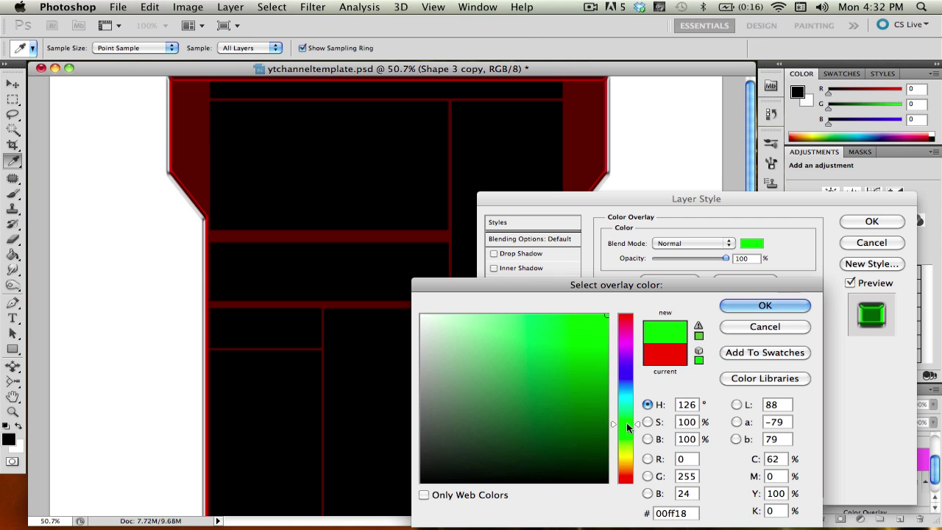
left_click(734, 306)
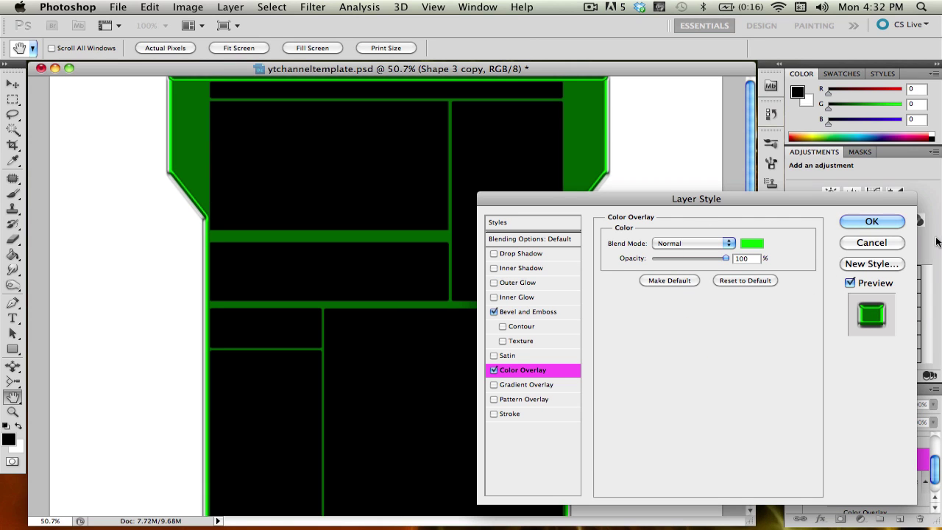
left_click(901, 223)
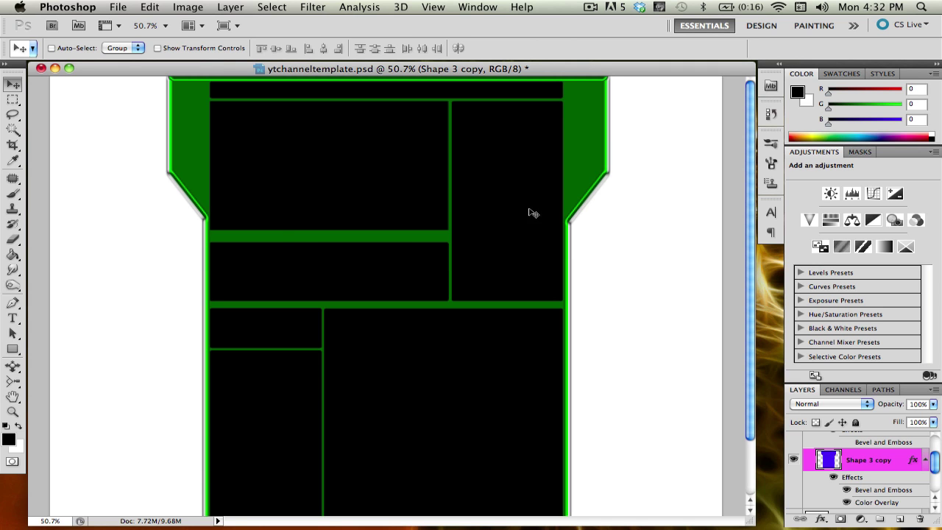
Step: Switch to Safari to examine the finished YouTube channel background as a reference, and return to Photoshop
key("ctrl+Right")
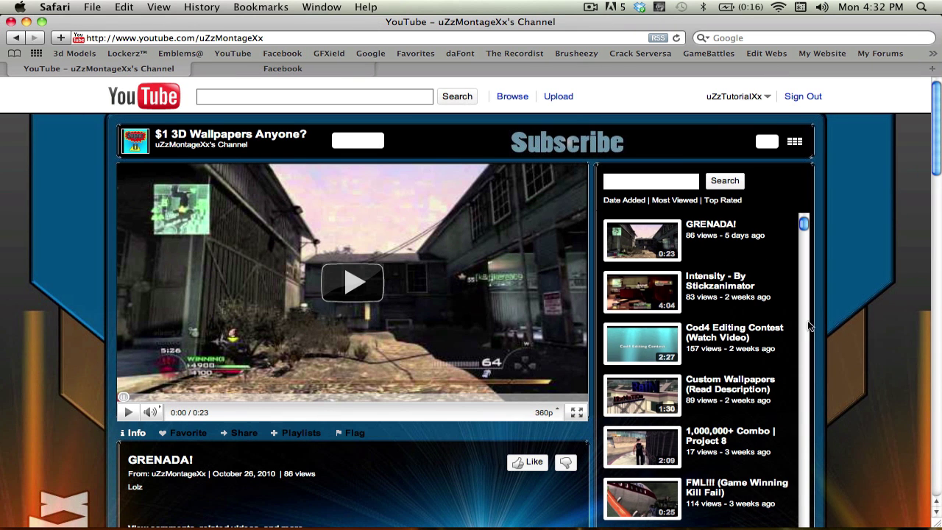
key("ctrl+Right")
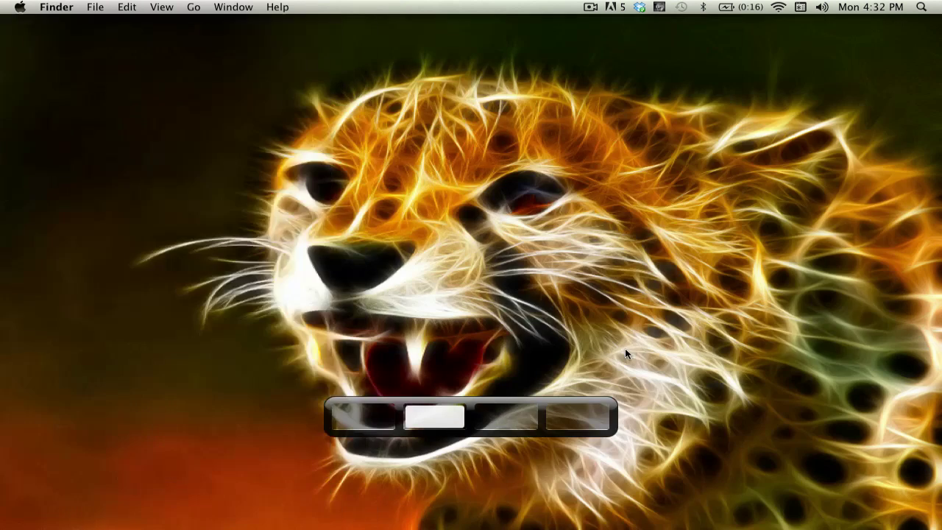
Step: Add a Bevel and Emboss effect to Layer 8 in the Modules group, using the Pillow Emboss style
scroll(901, 462, "up", 2)
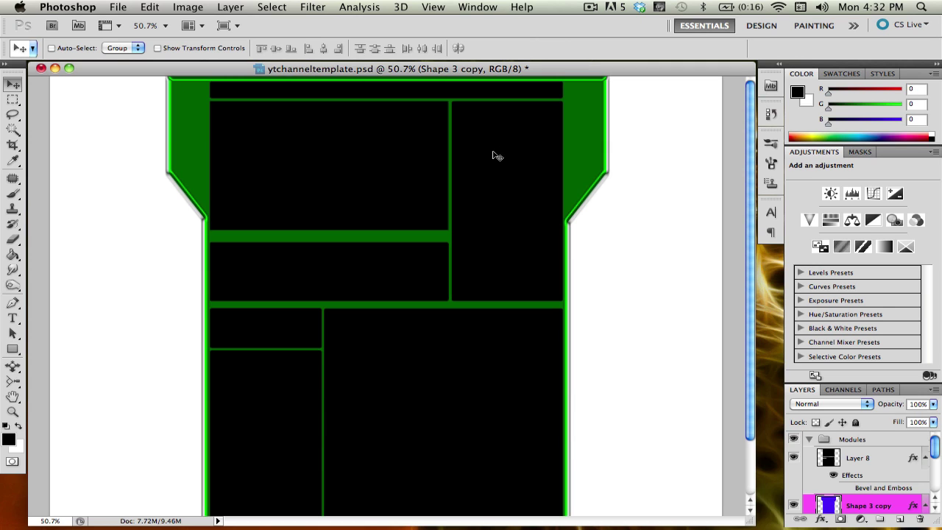
double_click(892, 461)
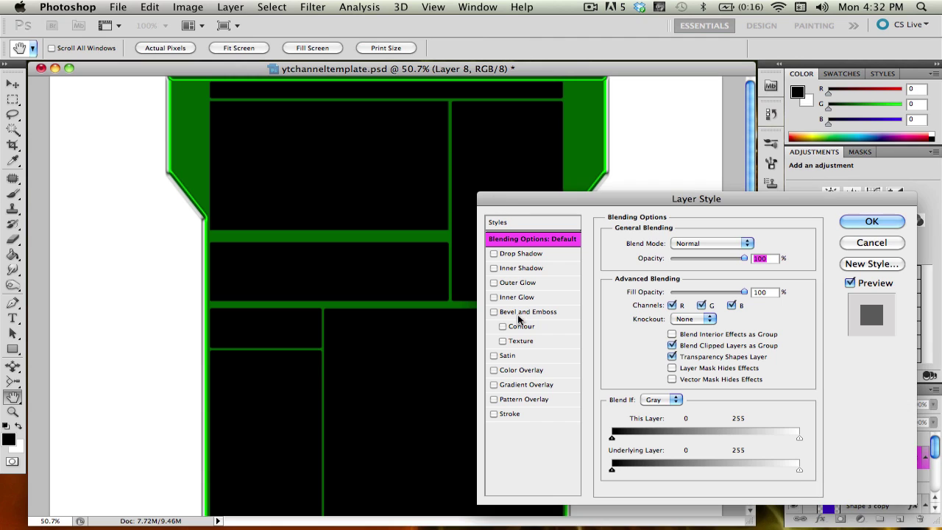
left_click(521, 312)
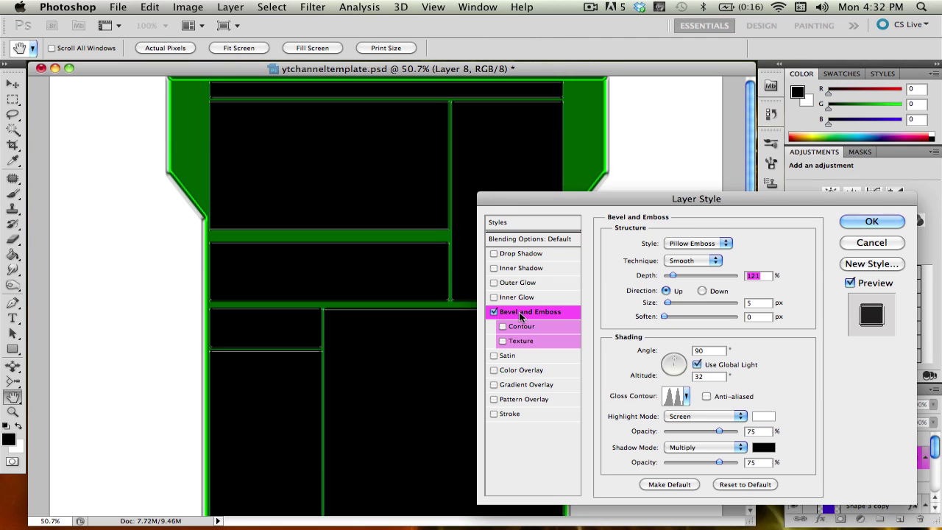
left_click(706, 242)
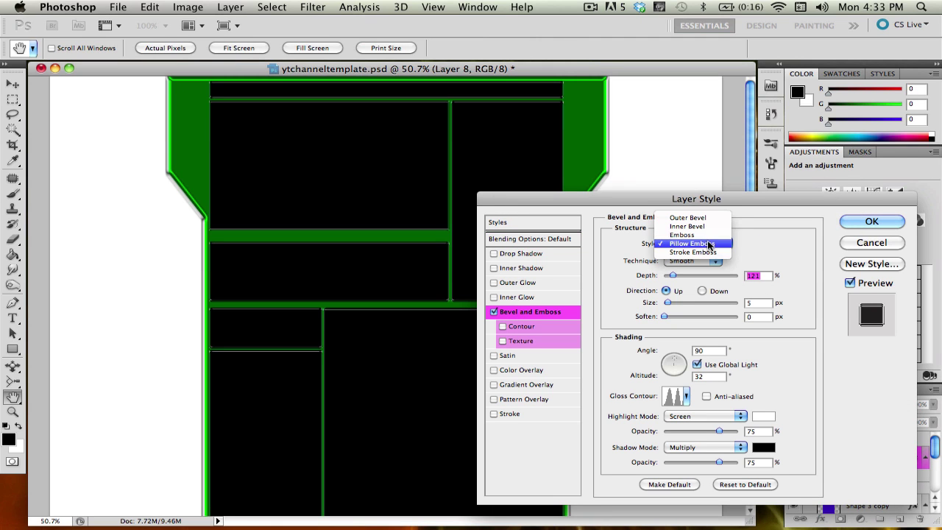
left_click(709, 245)
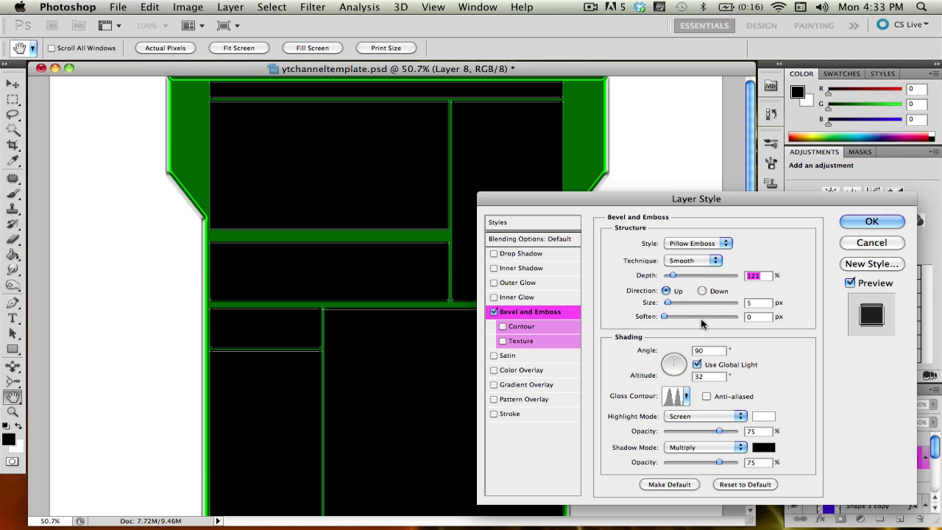
Step: Set the modules' bevel size to 13 px and depth to 111%, and apply the layer style
left_click(672, 303)
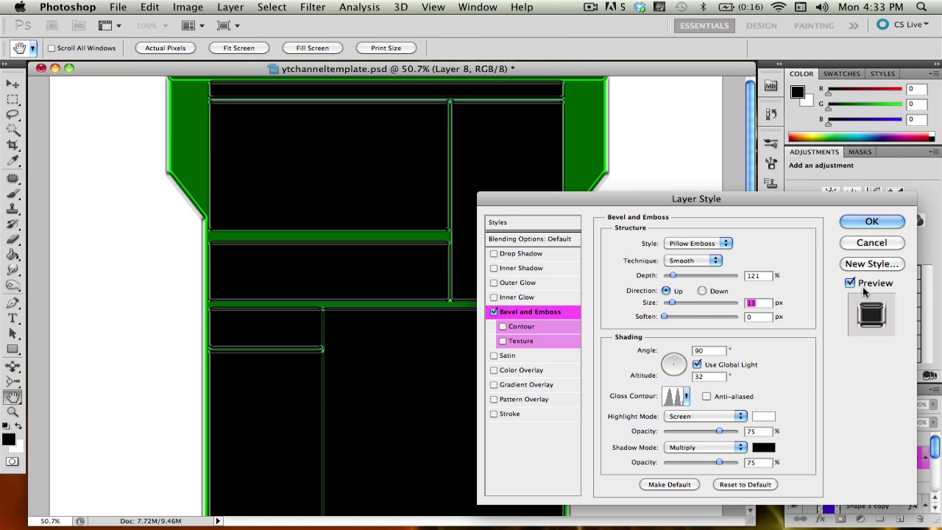
left_click(676, 276)
left_click_drag(676, 275, 672, 278)
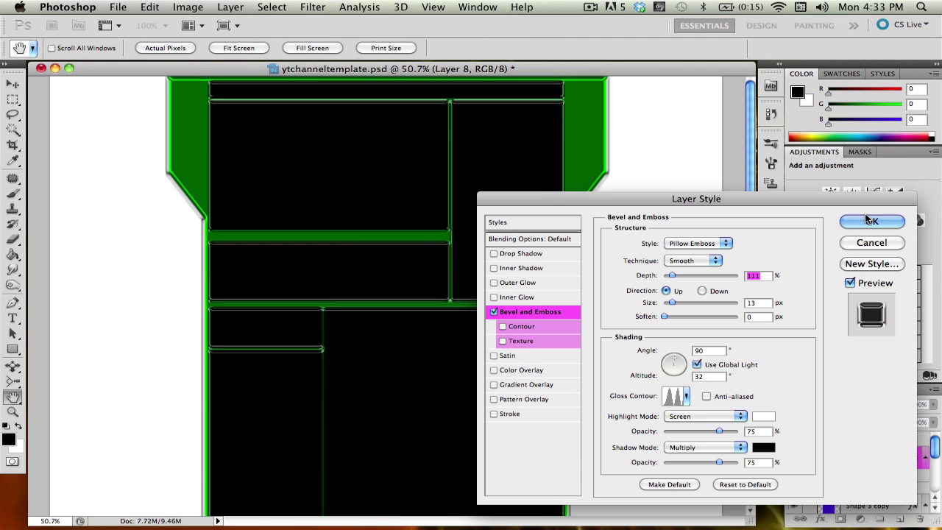
left_click(884, 221)
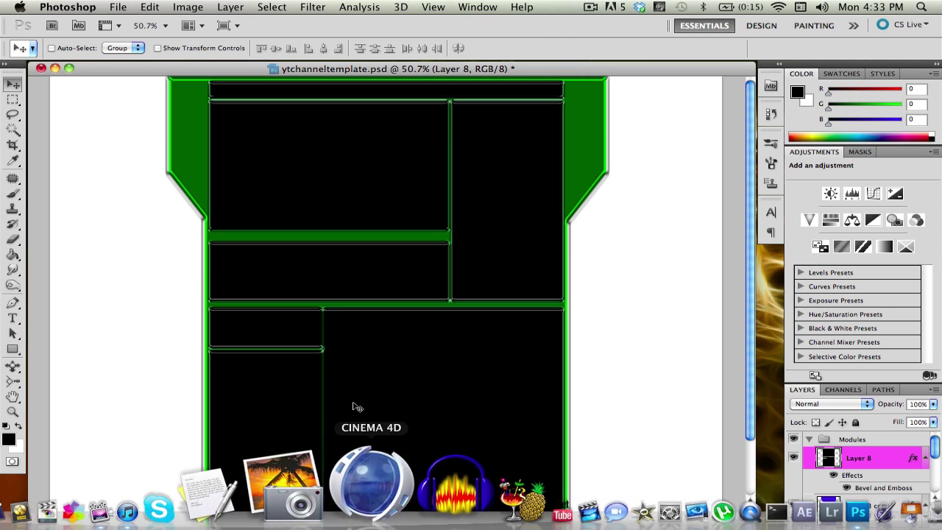
Step: Undo and redo the modules' bevel to compare the artwork with and without the effect
key("super+z")
key("super+z")
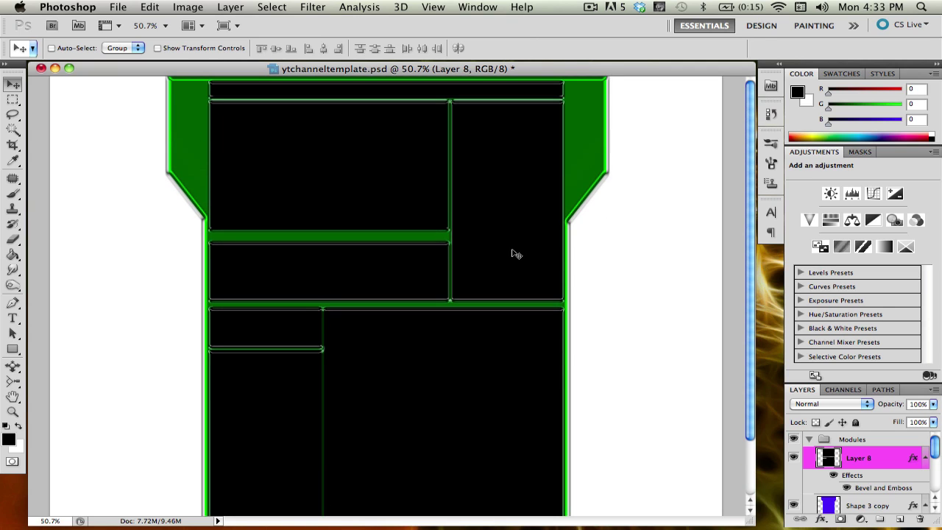